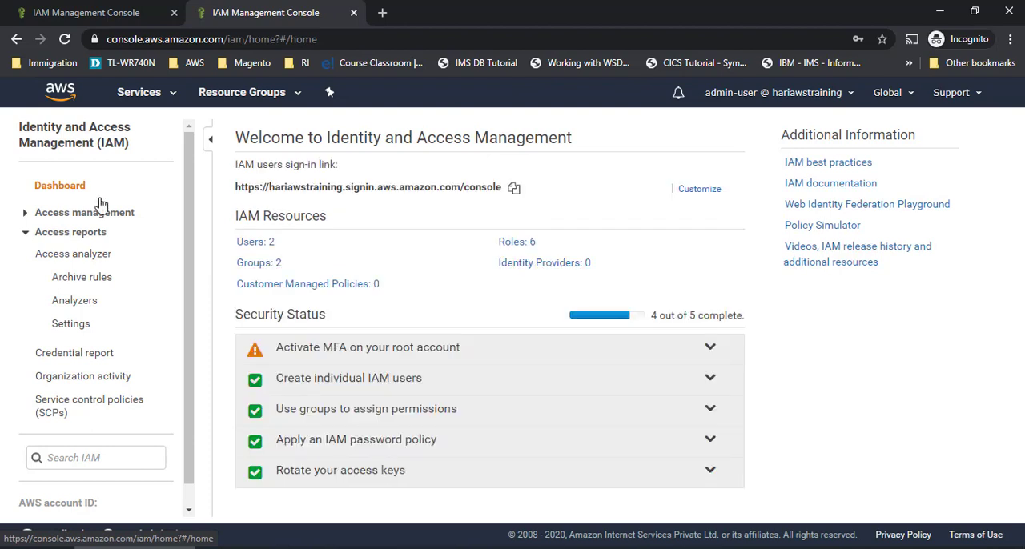
# - Start a new IAM group named administration and proceed to its policy selection
pyautogui.click(256, 263)
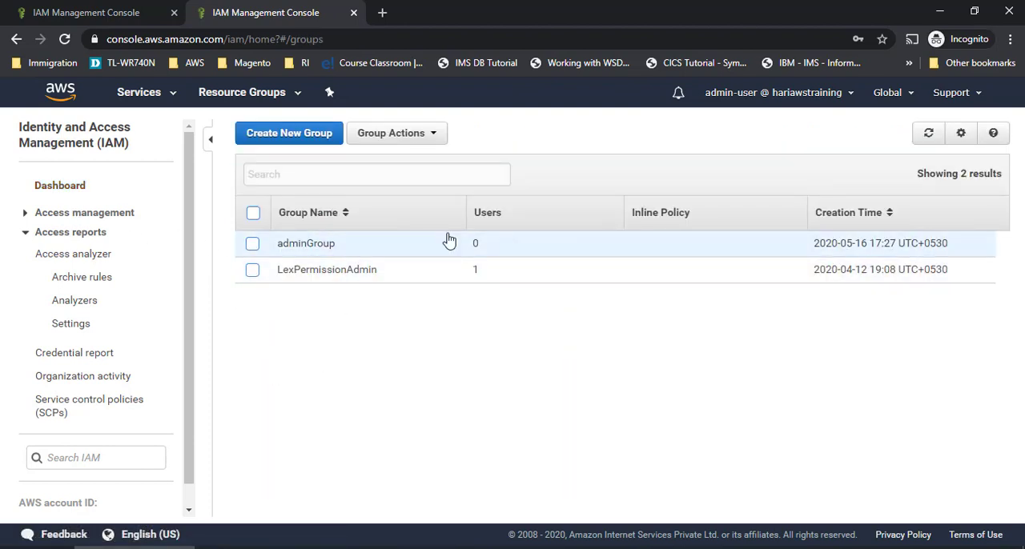
pyautogui.click(318, 138)
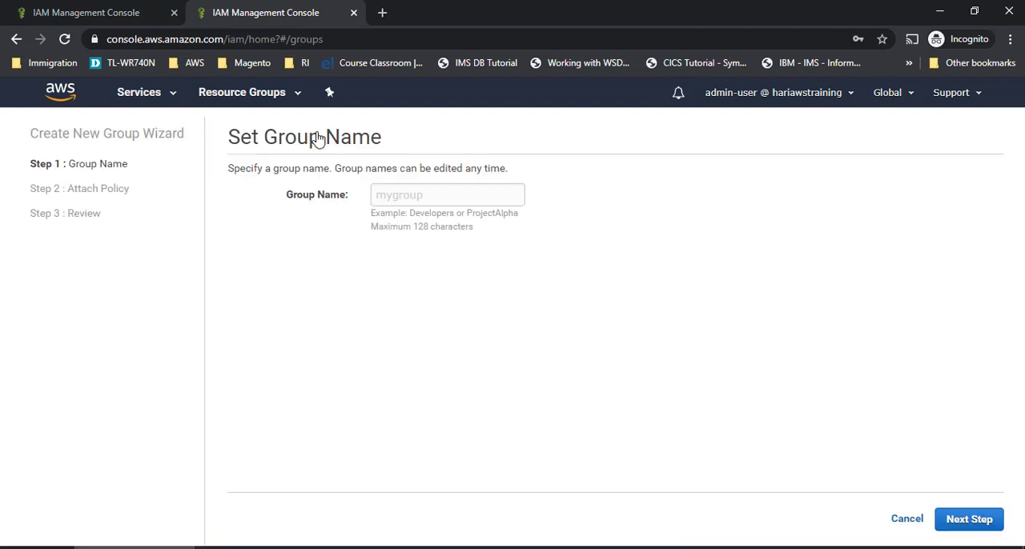
pyautogui.write('administration')
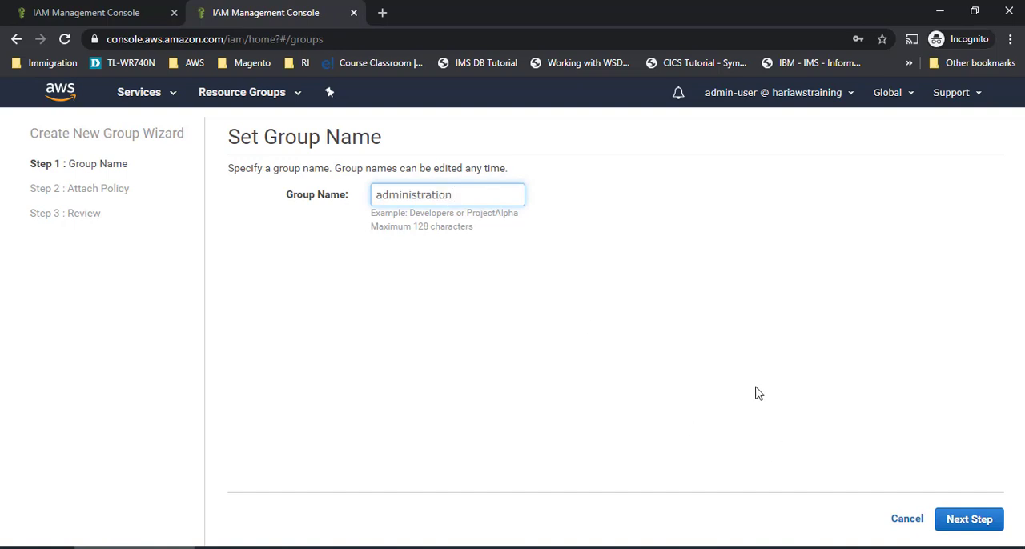
pyautogui.click(983, 532)
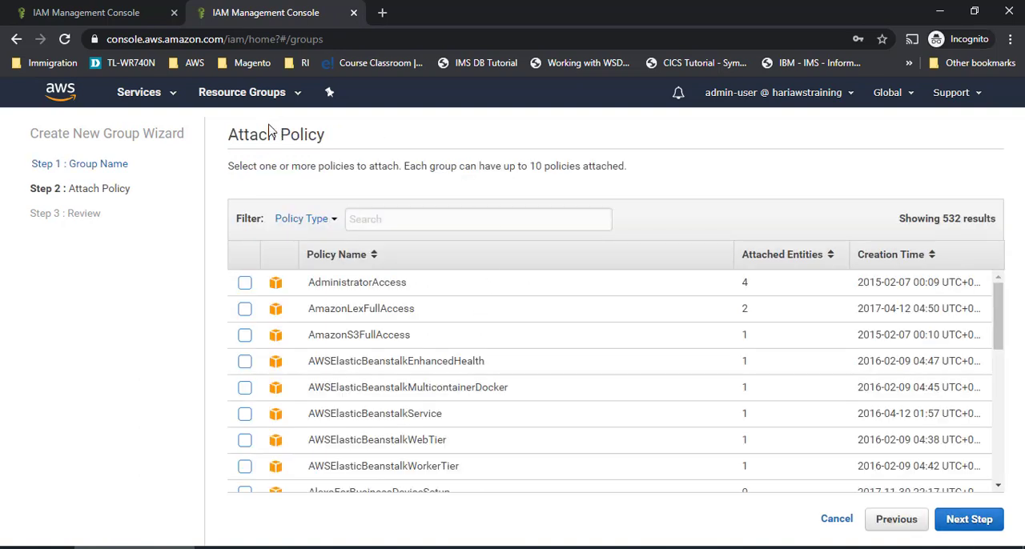
# - Attach the AdministratorAccess and AmazonS3FullAccess policies to the new administration group and create it
pyautogui.moveTo(232, 133); pyautogui.dragTo(380, 143)
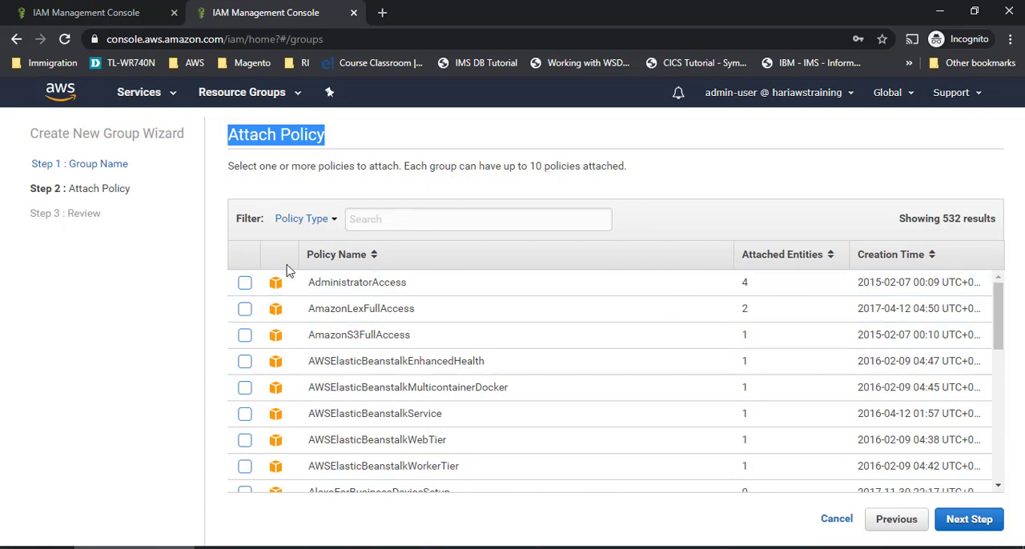
pyautogui.click(244, 283)
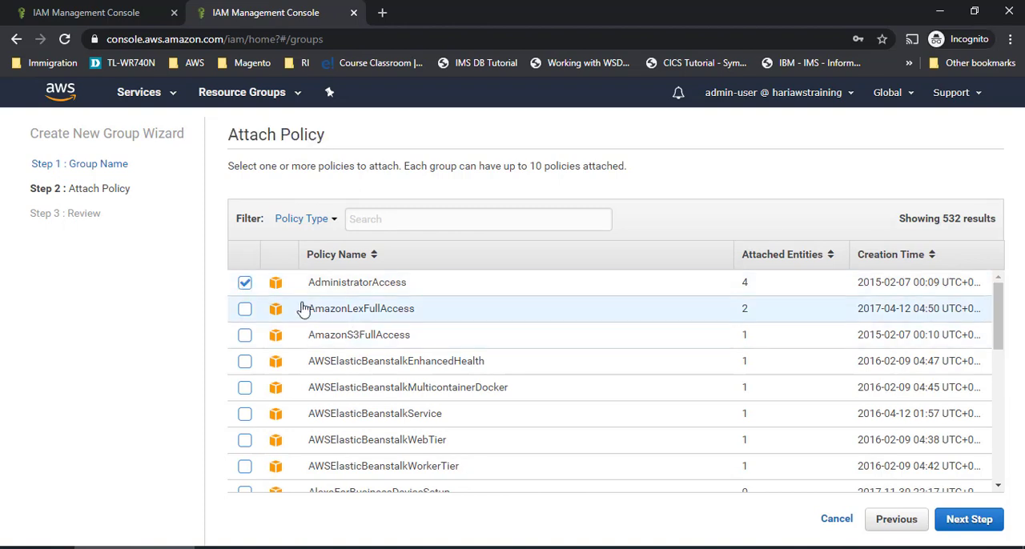
pyautogui.click(245, 283)
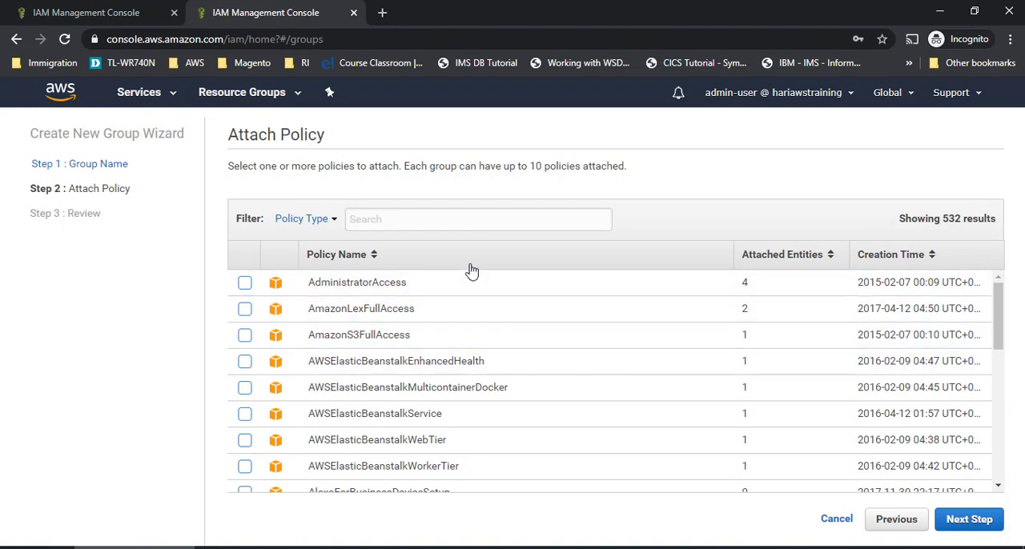
pyautogui.click(244, 336)
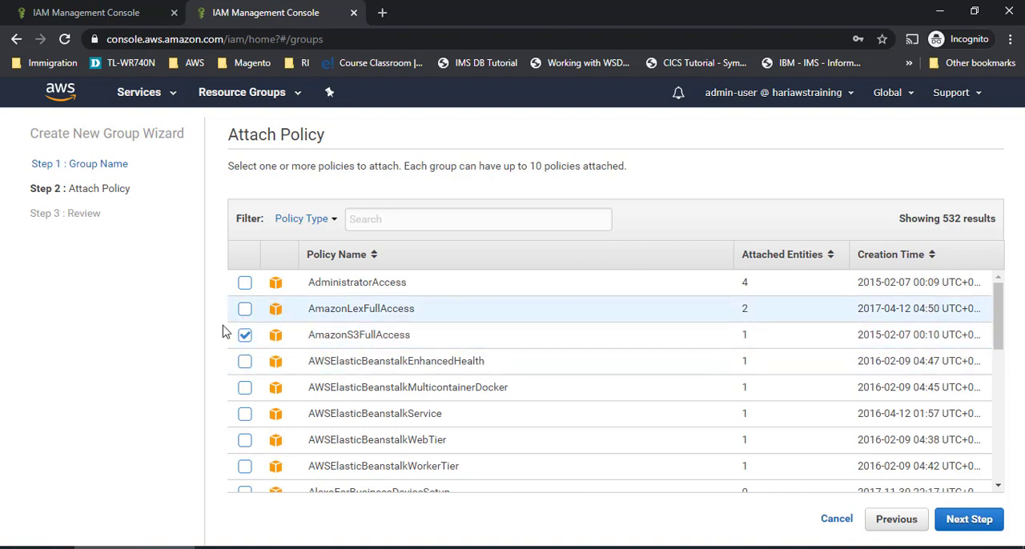
pyautogui.click(245, 336)
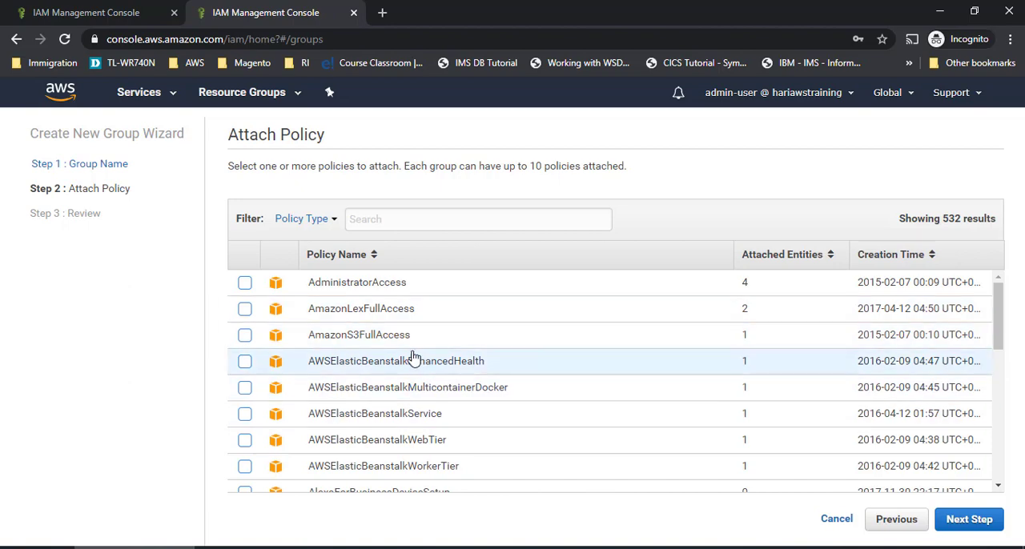
pyautogui.scroll(-2, 423, 366)
pyautogui.scroll(-1, 417, 400)
pyautogui.scroll(5, 438, 332)
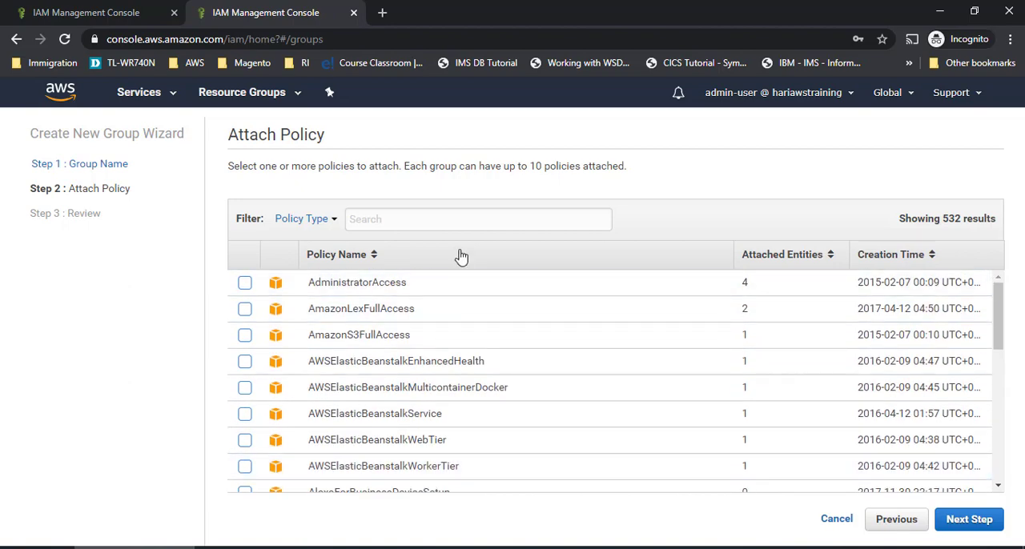
pyautogui.click(419, 221)
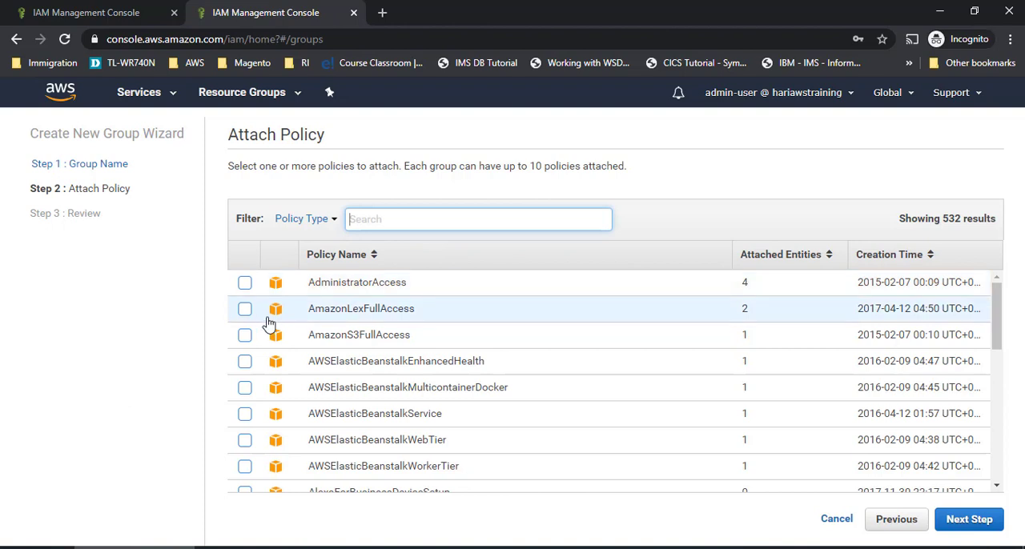
pyautogui.click(245, 283)
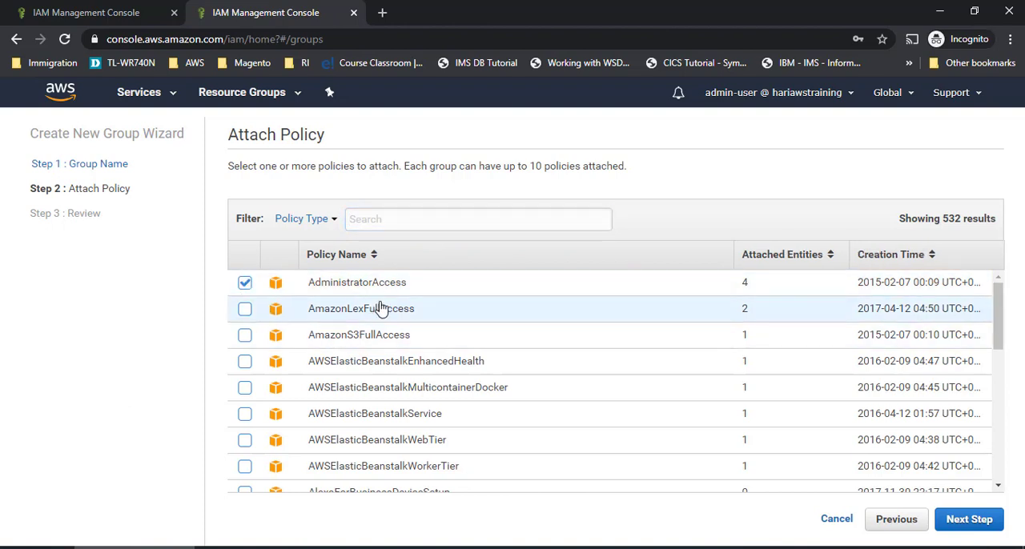
pyautogui.click(966, 521)
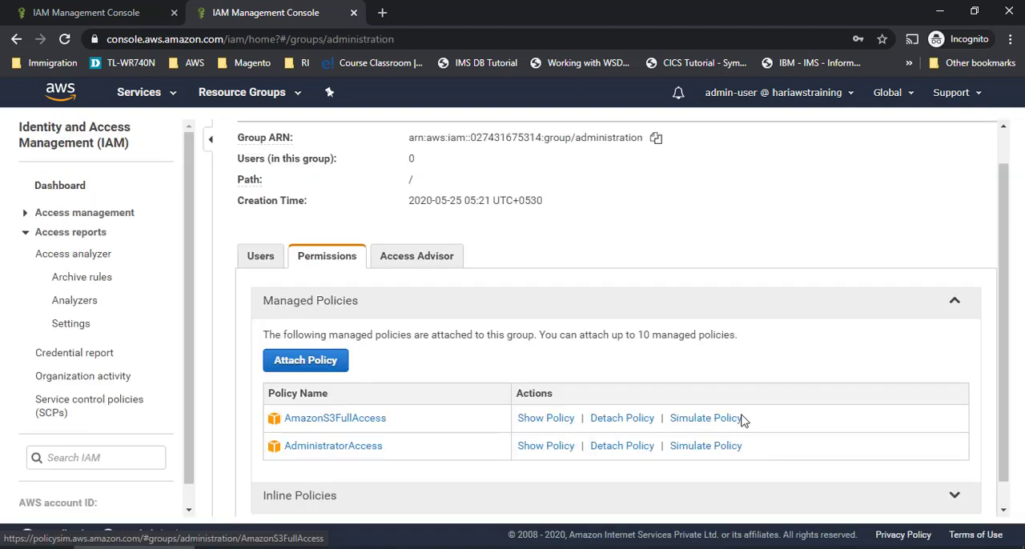
# - Detach the AmazonS3FullAccess policy from the administration group
pyautogui.scroll(-1, 359, 393)
pyautogui.click(391, 400)
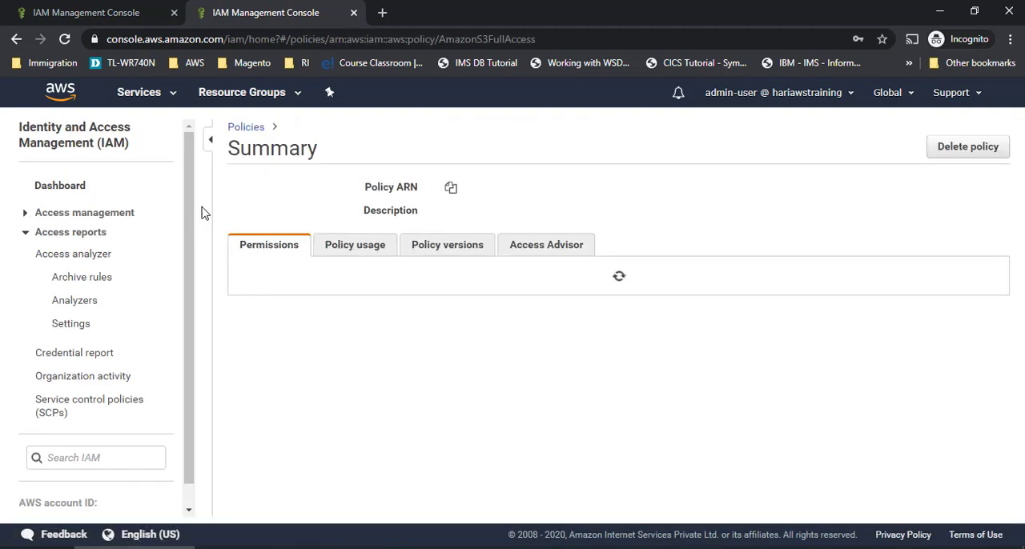
pyautogui.click(16, 39)
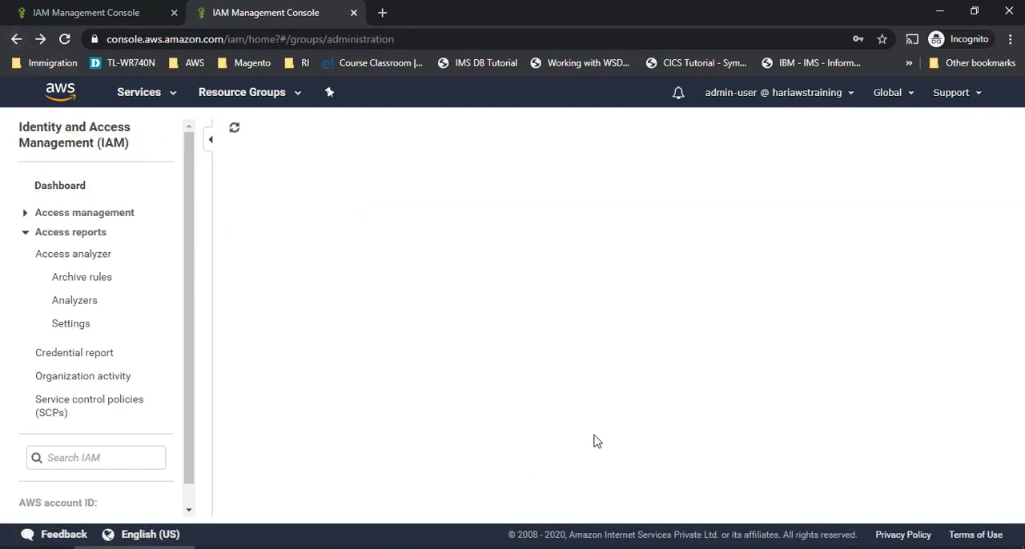
pyautogui.scroll(-1, 601, 444)
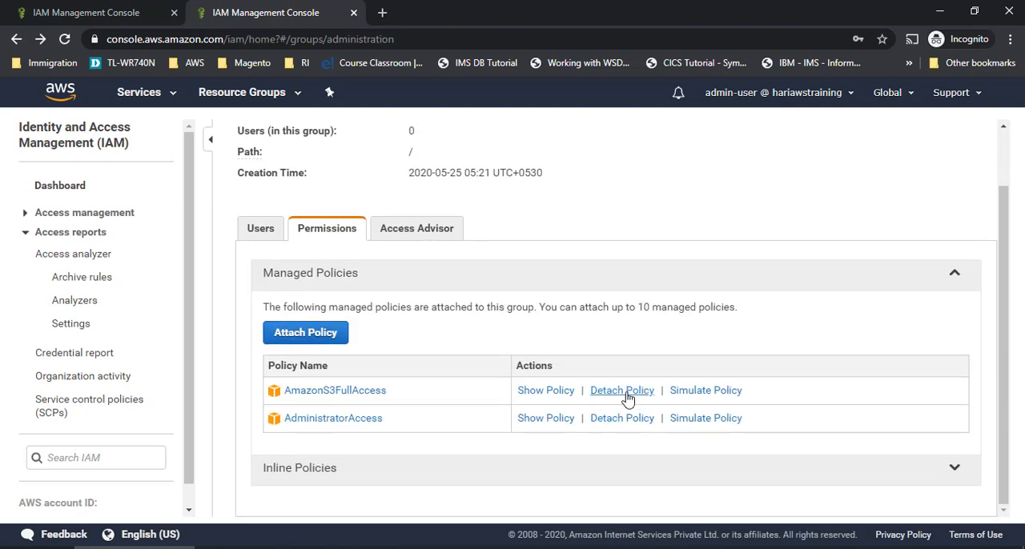
pyautogui.click(627, 398)
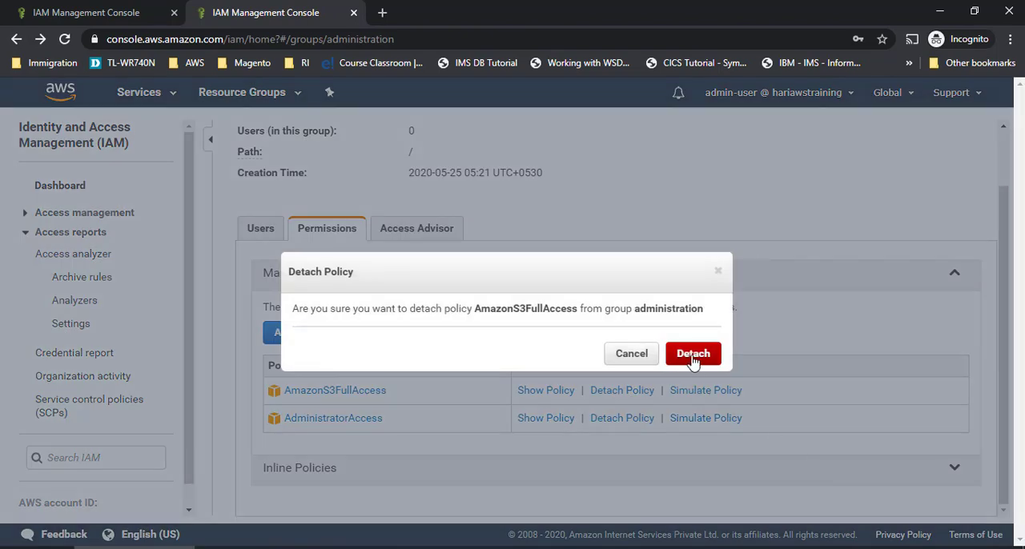
pyautogui.click(693, 355)
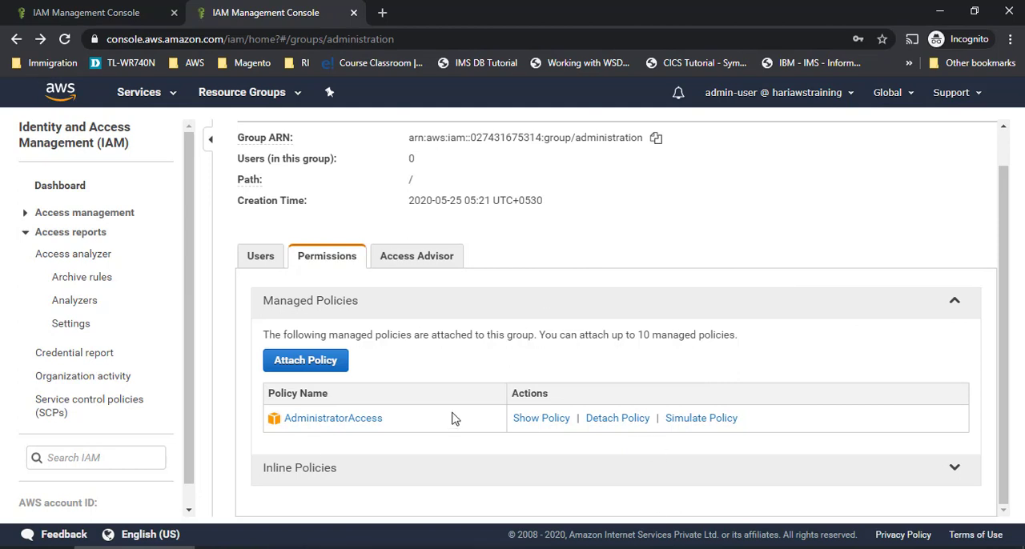
# - Add the IAM user admin-user to the administration group
pyautogui.scroll(1, 451, 420)
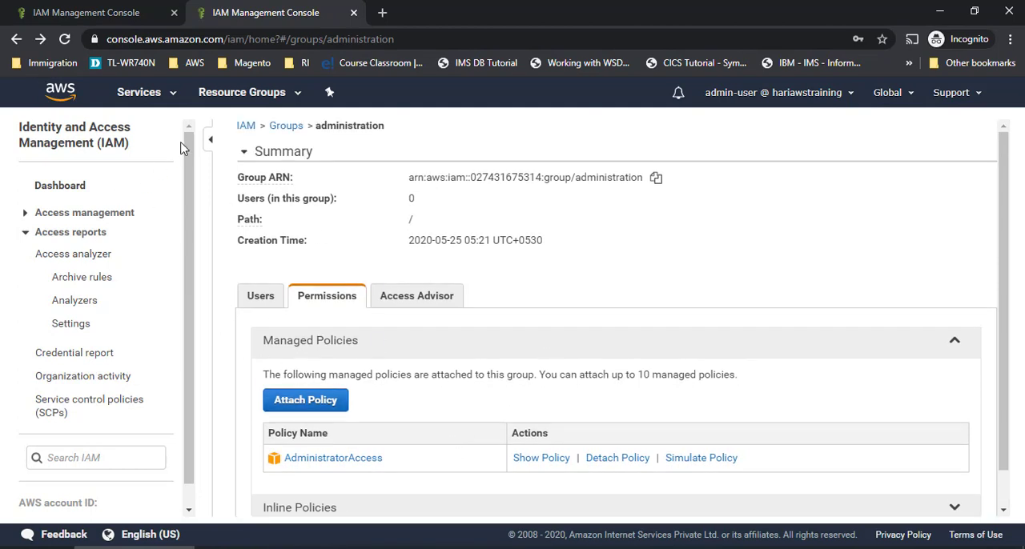
pyautogui.click(245, 127)
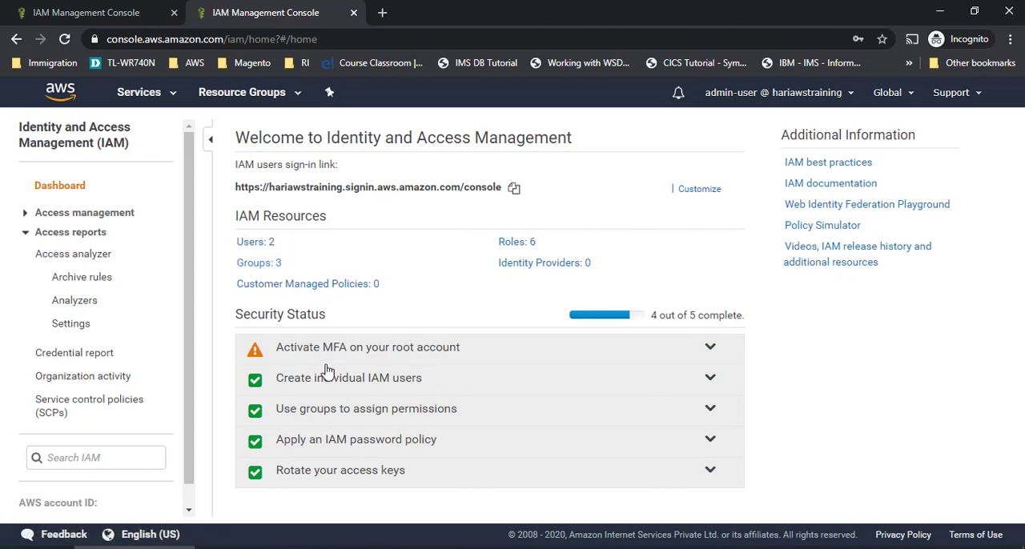
pyautogui.click(249, 242)
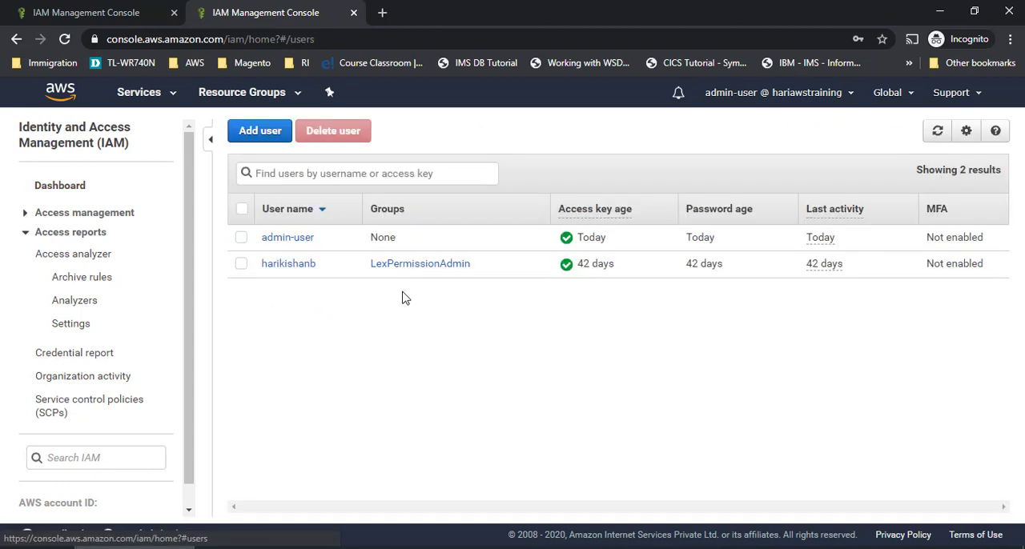
pyautogui.click(293, 238)
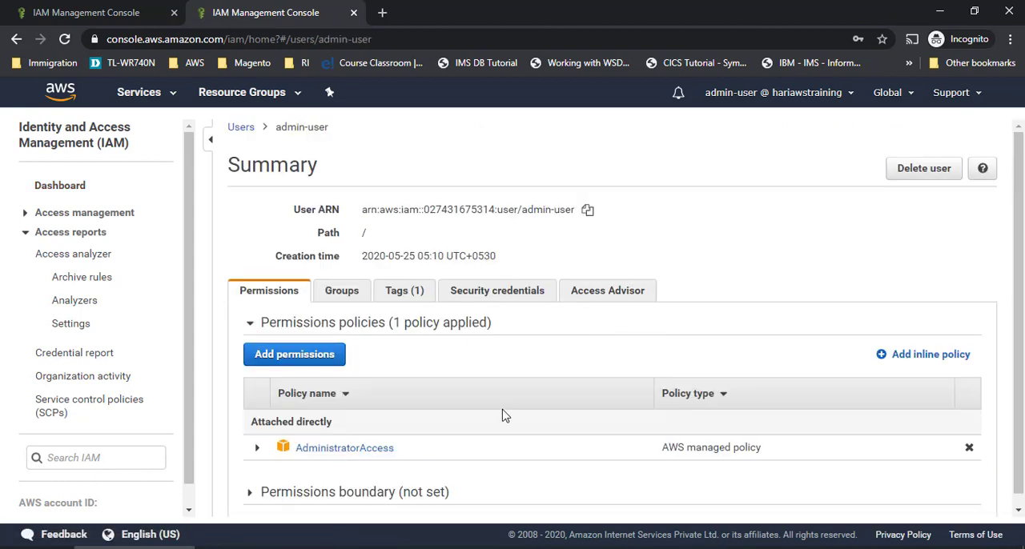
pyautogui.click(342, 280)
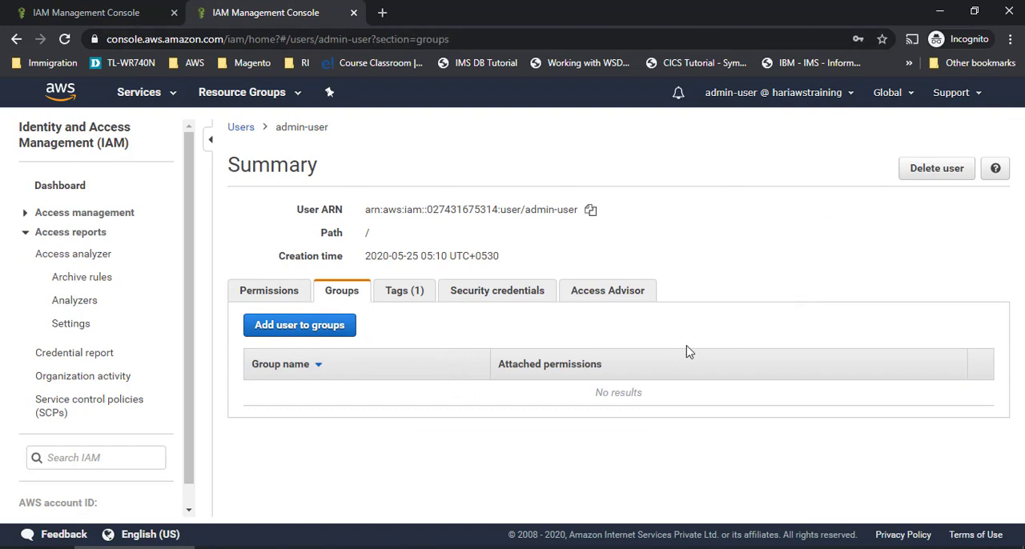
pyautogui.click(298, 326)
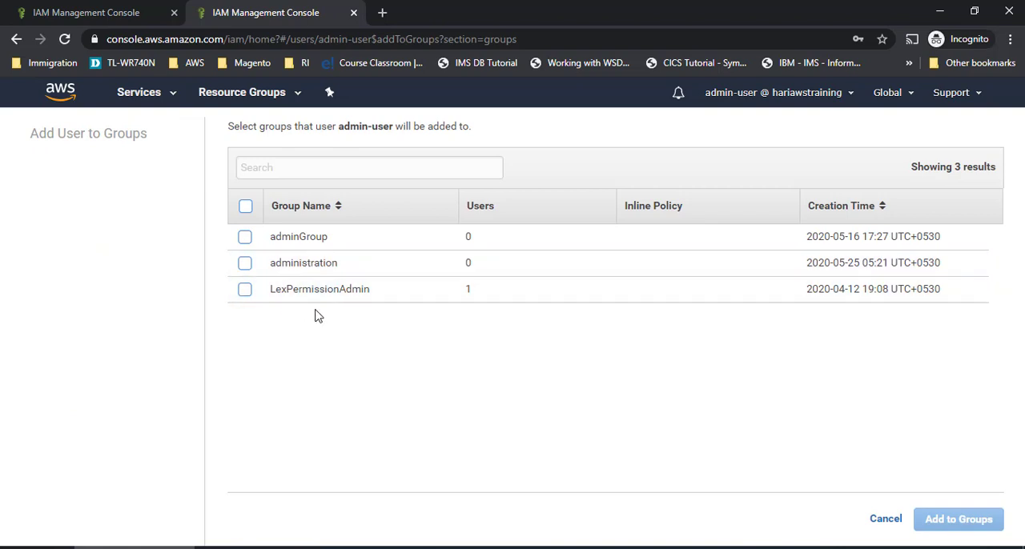
pyautogui.click(245, 264)
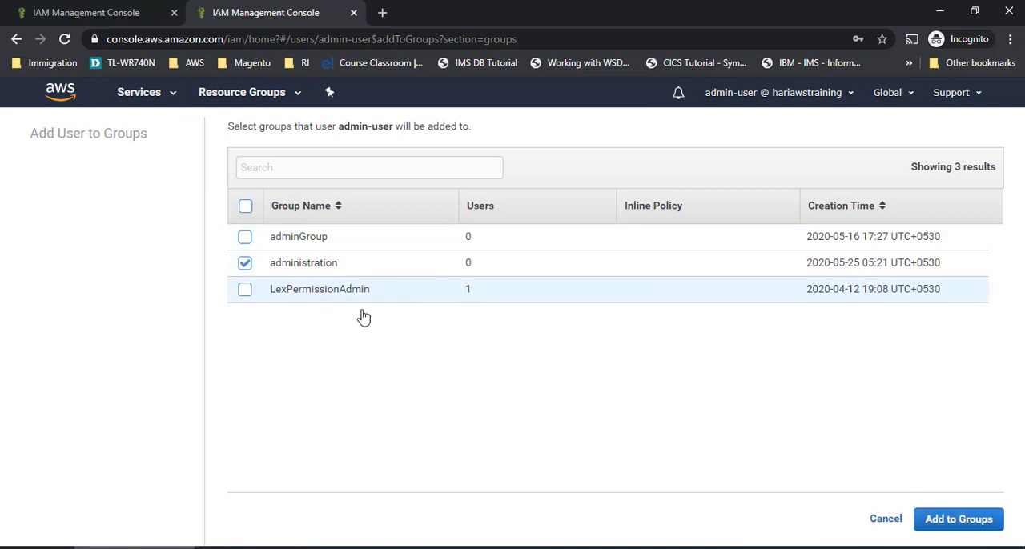
pyautogui.click(980, 520)
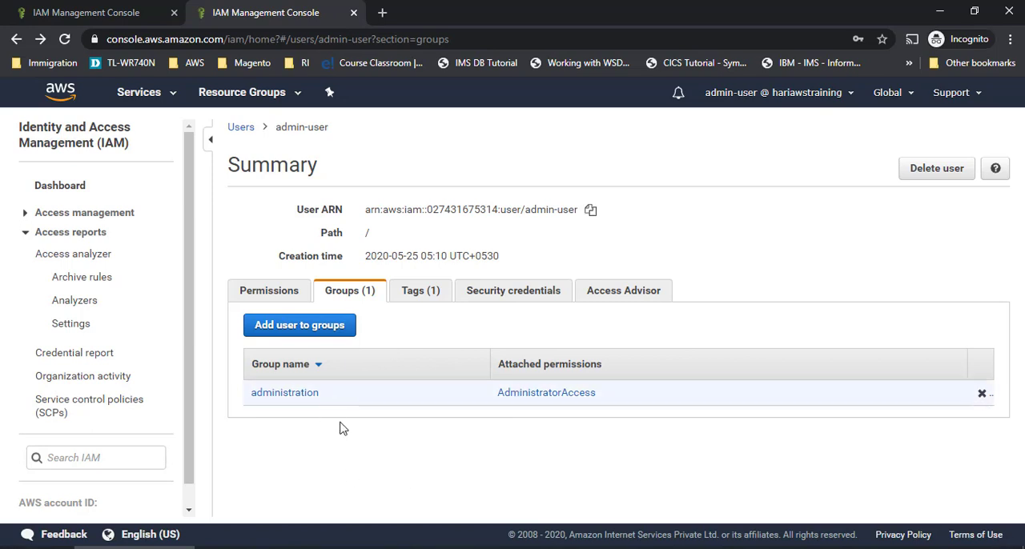
# - Detach the directly attached AdministratorAccess policy from admin-user and review the user's group membership and group-attached permissions
pyautogui.click(266, 290)
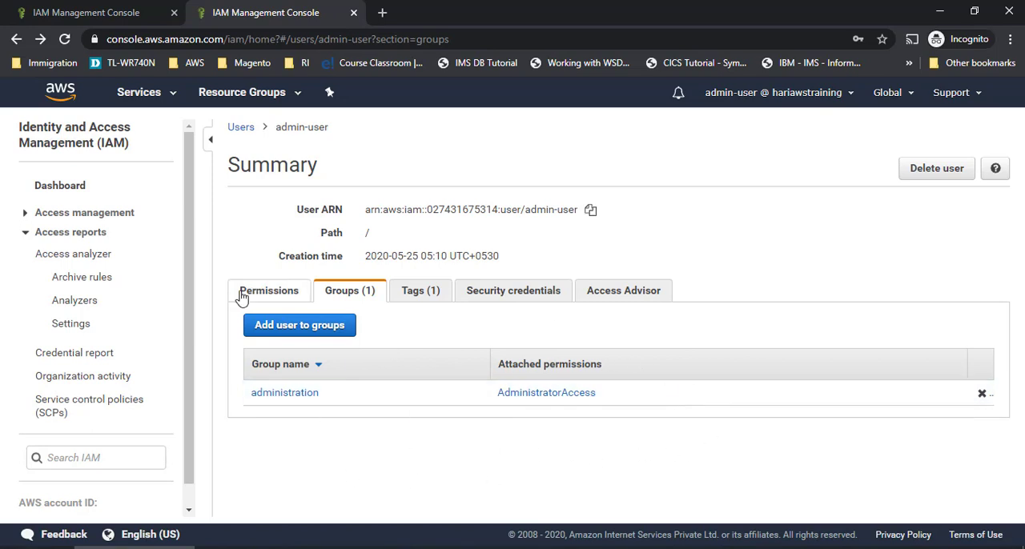
pyautogui.scroll(-1, 472, 428)
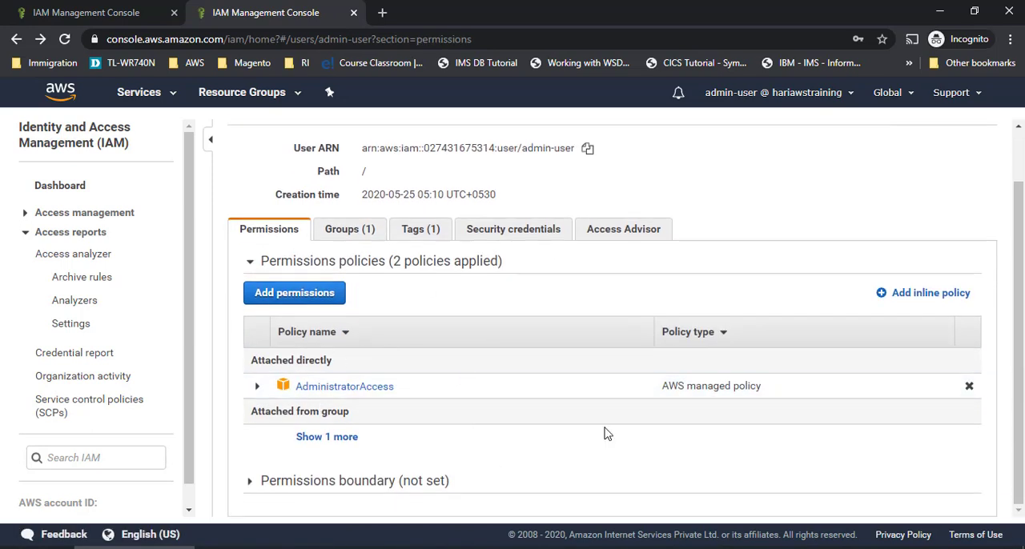
pyautogui.click(969, 386)
pyautogui.click(685, 220)
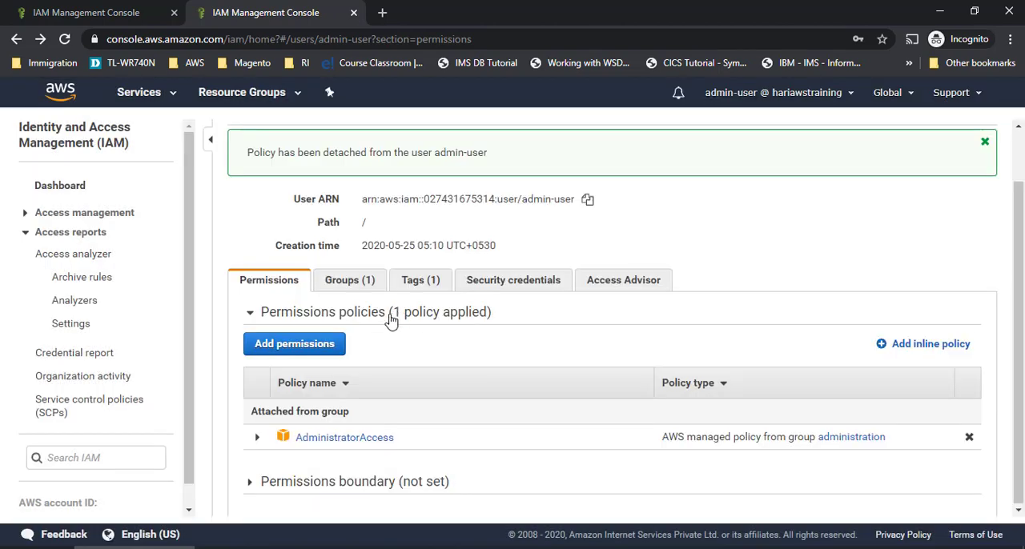
pyautogui.click(370, 281)
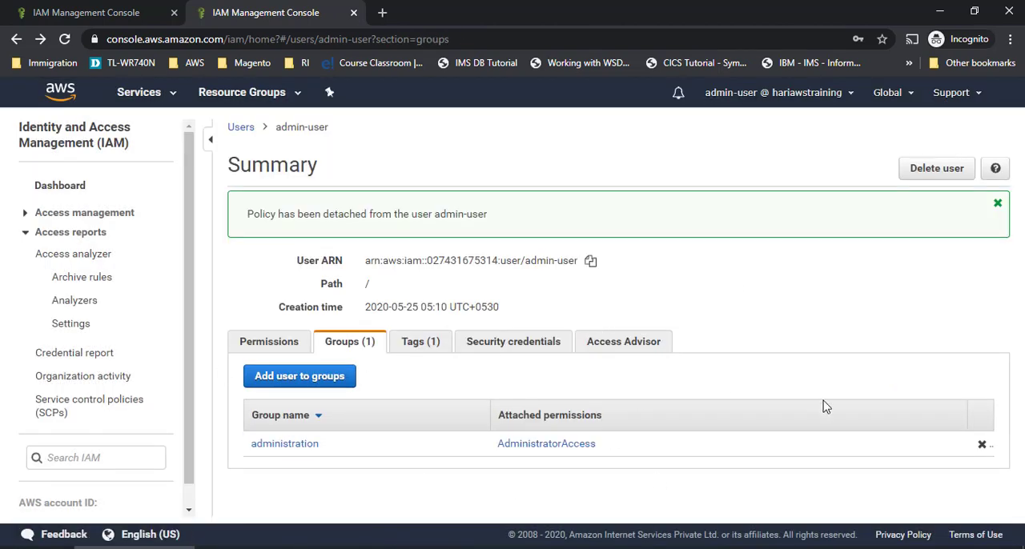
pyautogui.click(277, 340)
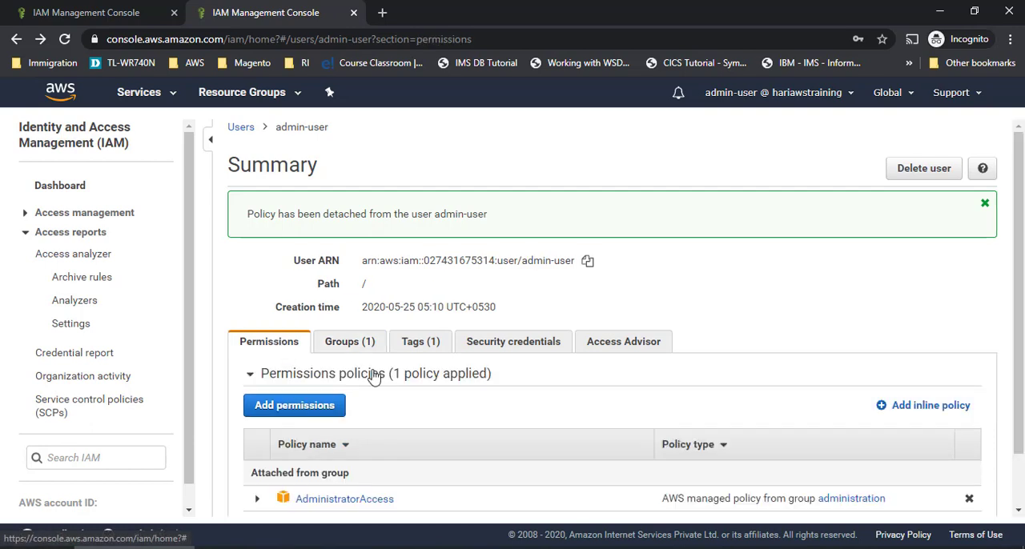
pyautogui.scroll(-1, 477, 440)
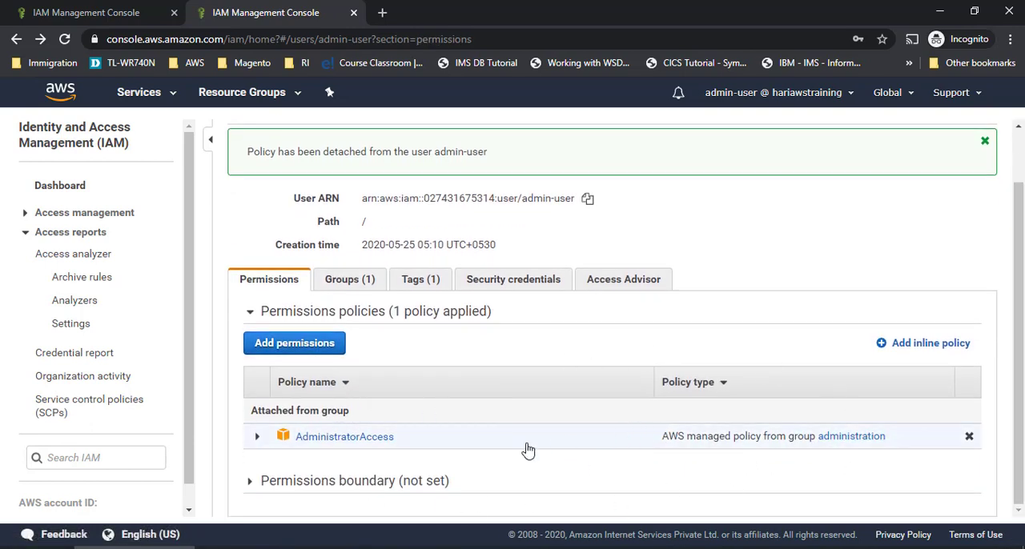
pyautogui.moveTo(243, 415); pyautogui.dragTo(359, 418)
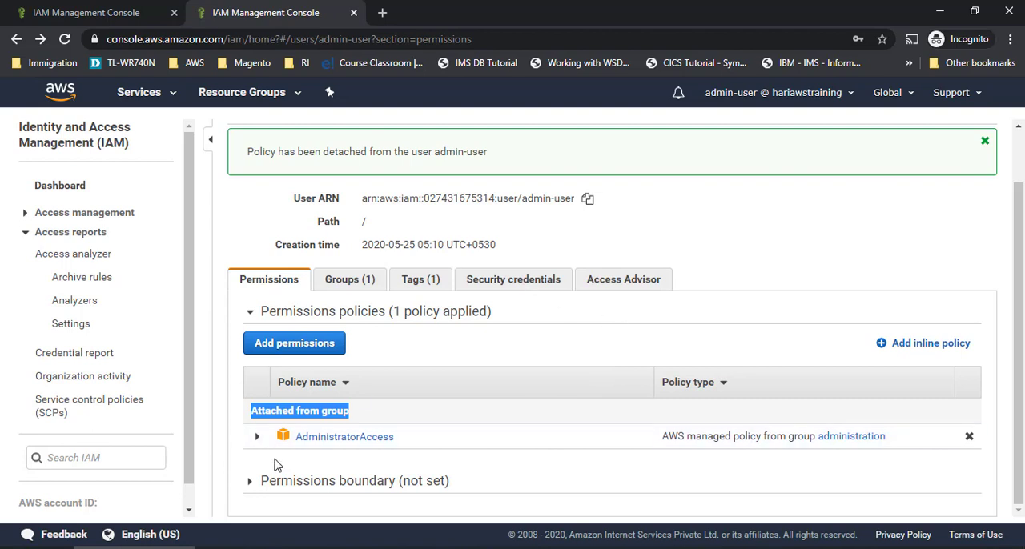
# - Start adding permissions to admin-user and search the available groups for "deny"
pyautogui.click(312, 344)
pyautogui.scroll(-1, 226, 390)
pyautogui.scroll(-2, 226, 391)
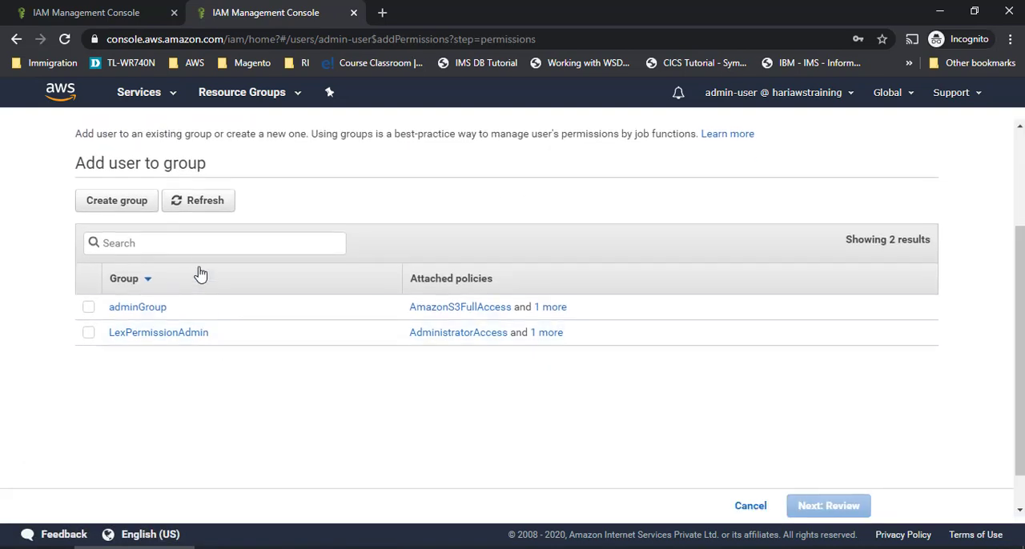
pyautogui.click(198, 242)
pyautogui.write('deny')
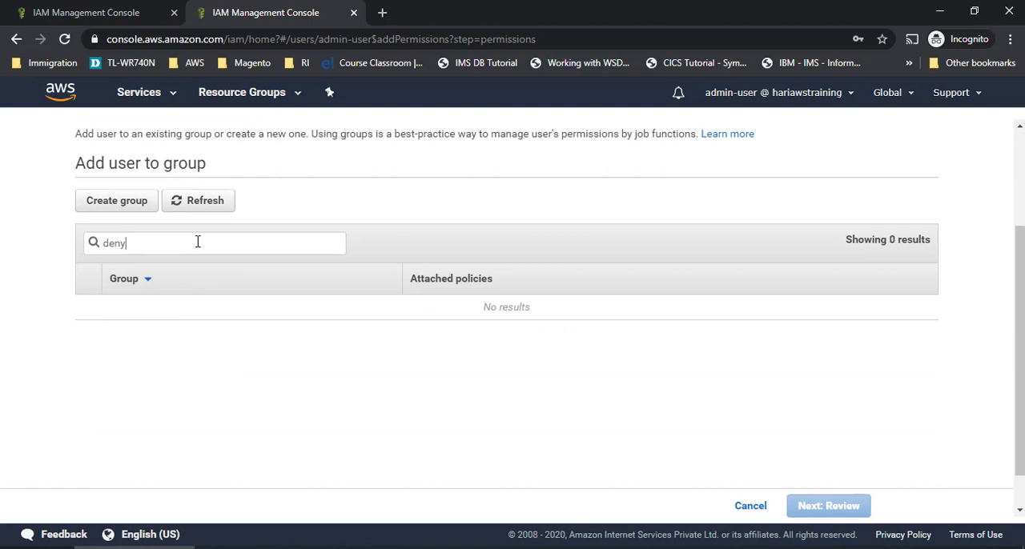
pyautogui.scroll(2, 318, 256)
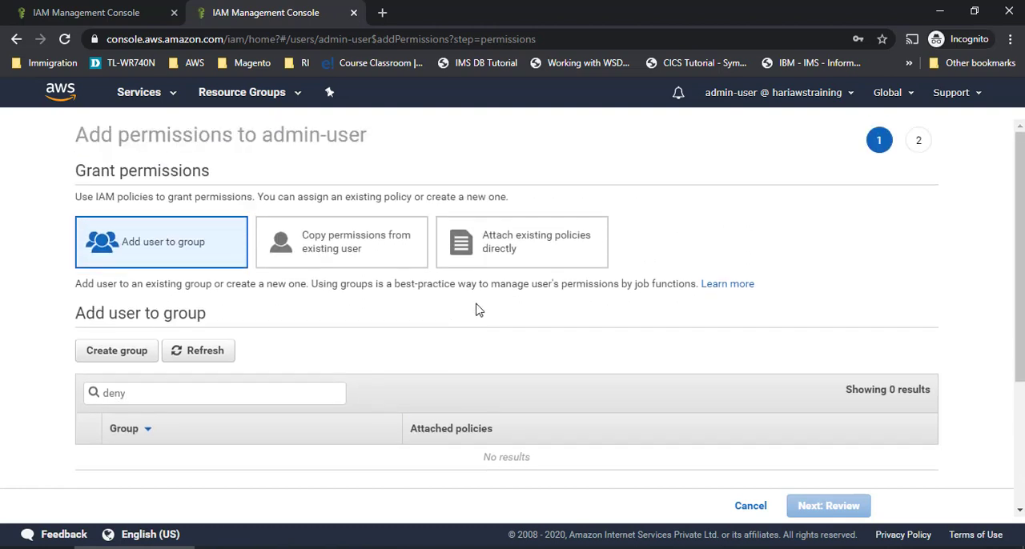
# - Attach the existing AWSDenyAll policy directly to admin-user
pyautogui.click(528, 257)
pyautogui.click(225, 331)
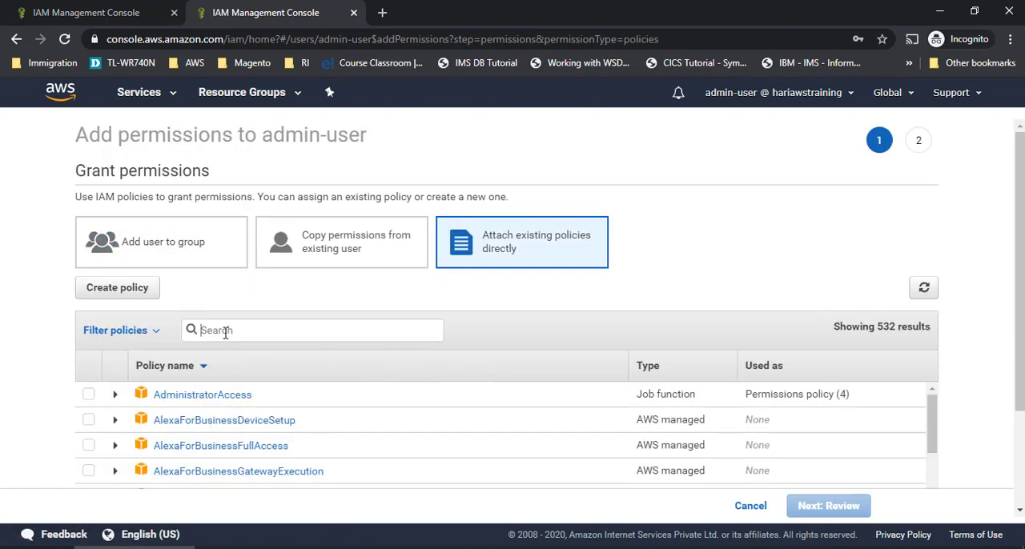
pyautogui.write('deny')
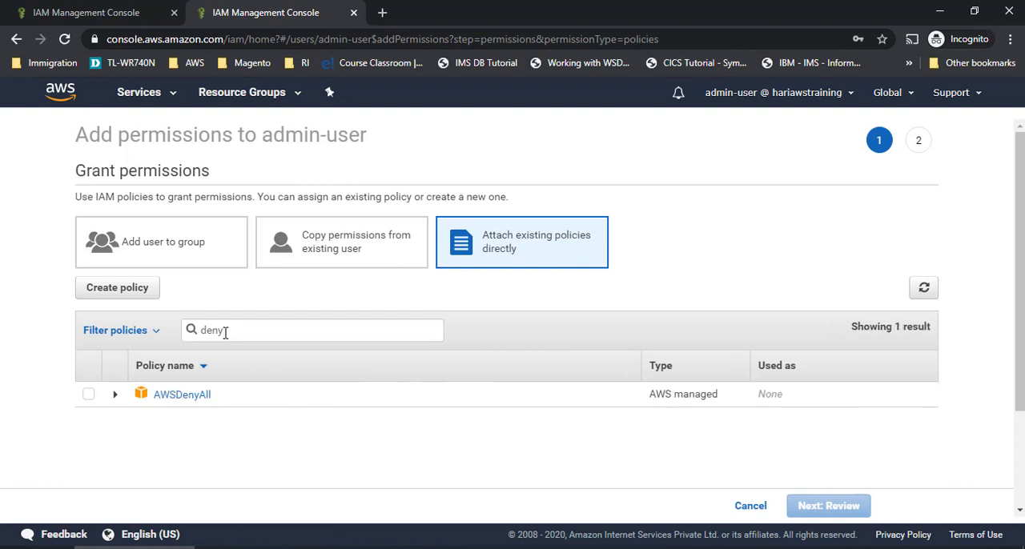
pyautogui.click(88, 395)
pyautogui.scroll(-2, 714, 461)
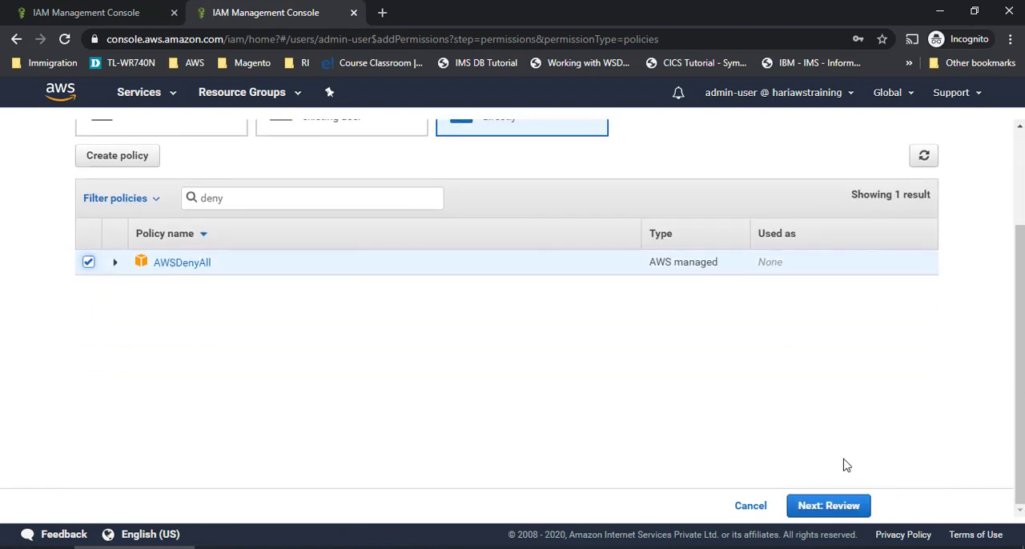
pyautogui.click(853, 507)
pyautogui.click(822, 508)
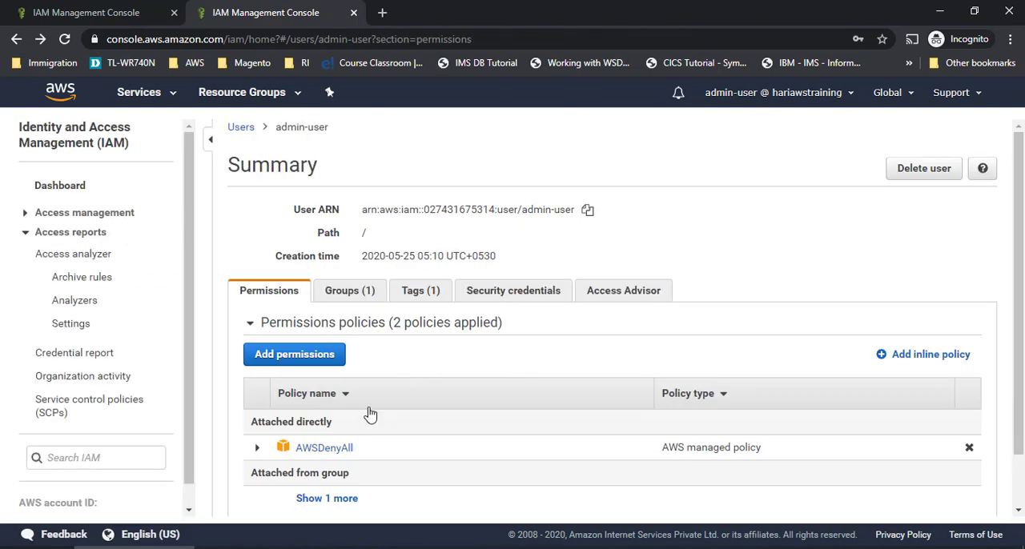
# - Show the group-attached policy alongside the directly attached AWSDenyAll in admin-user's permissions
pyautogui.scroll(-1, 341, 373)
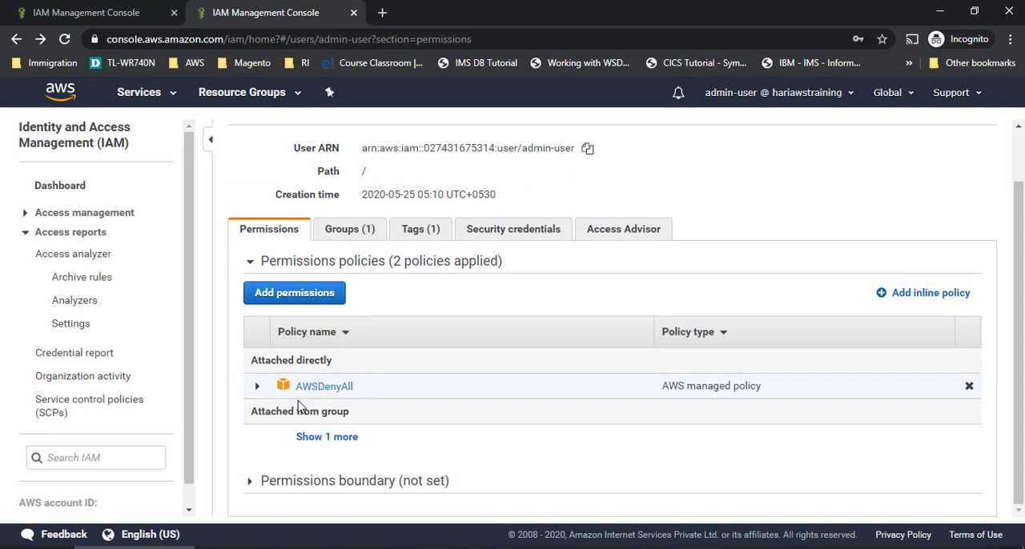
pyautogui.click(326, 438)
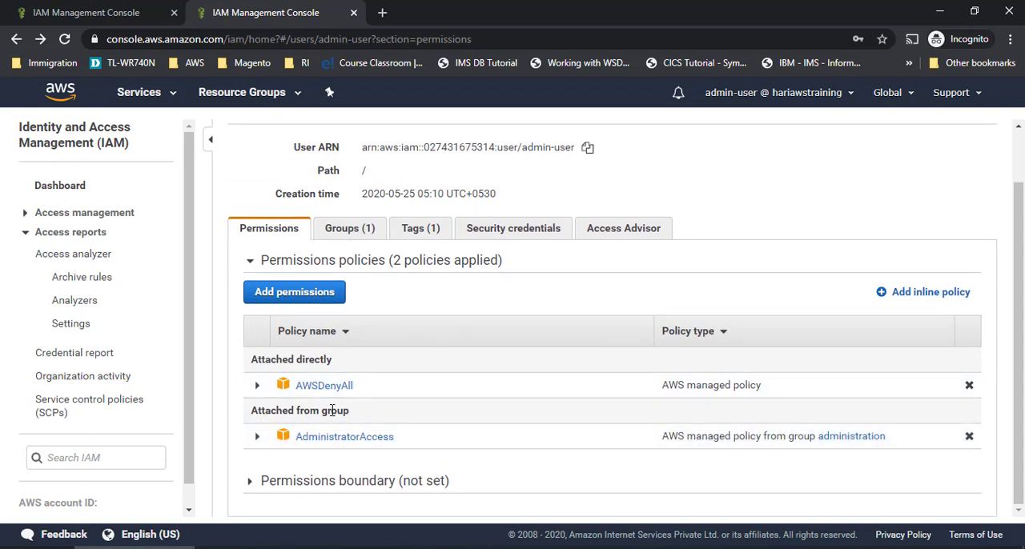
pyautogui.moveTo(332, 410); pyautogui.dragTo(355, 437)
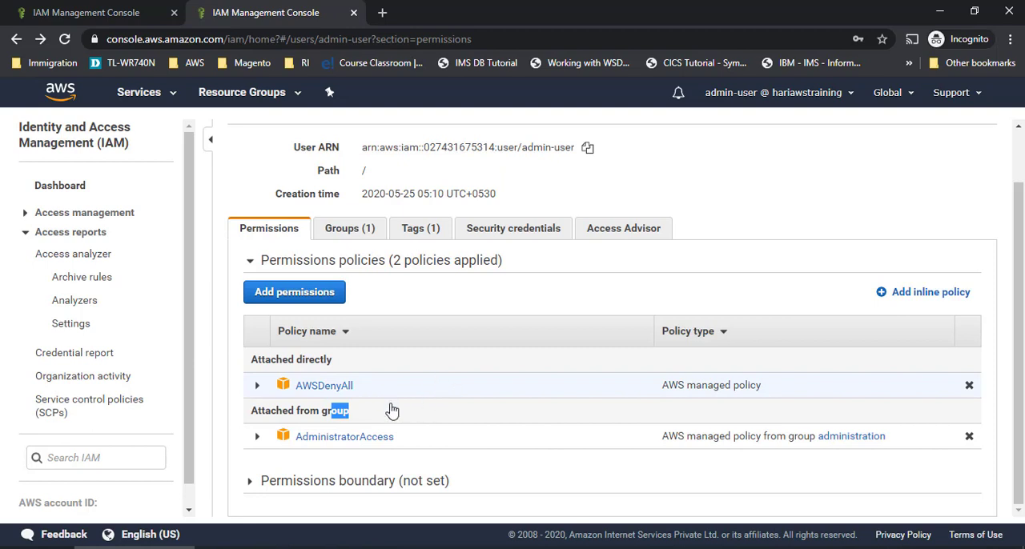
# - Try twice to detach the AWSDenyAll policy from admin-user while signed in as that user, and dismiss the error
pyautogui.click(970, 387)
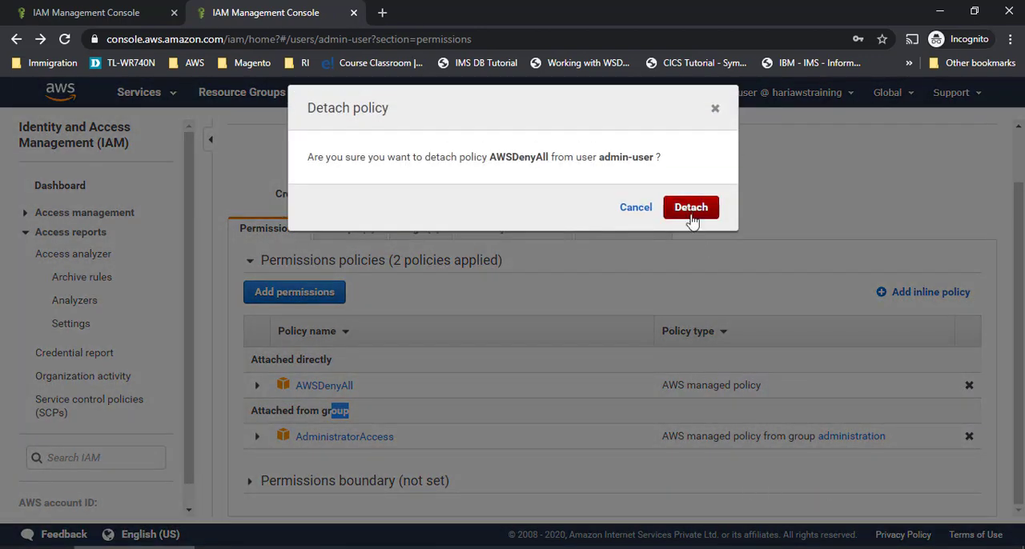
pyautogui.click(691, 216)
pyautogui.scroll(-3, 561, 420)
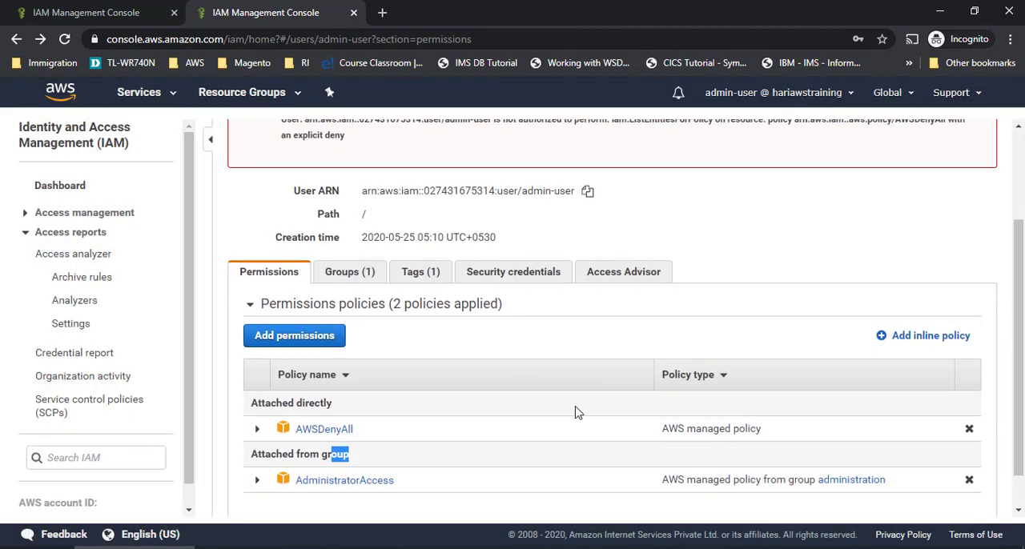
pyautogui.scroll(-1, 578, 412)
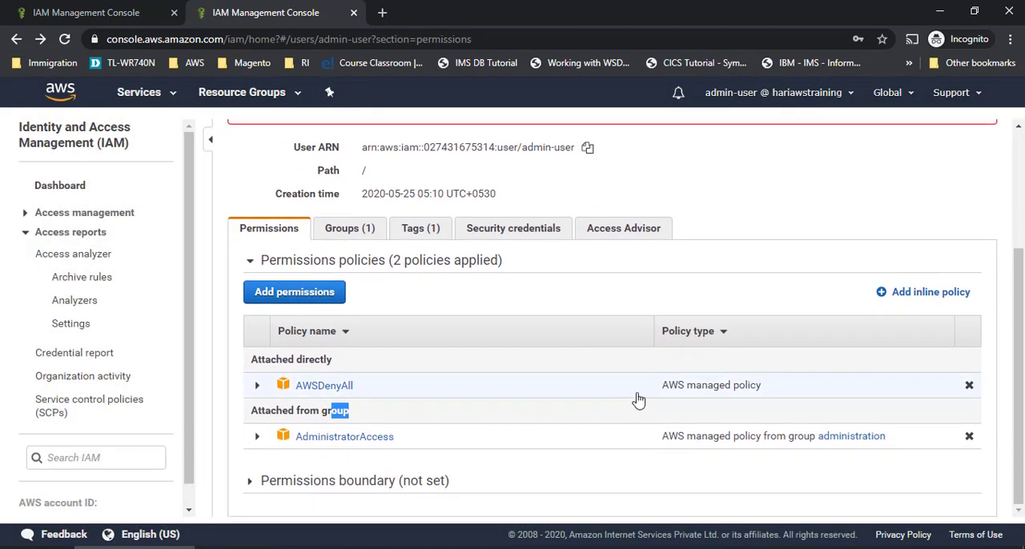
pyautogui.click(969, 387)
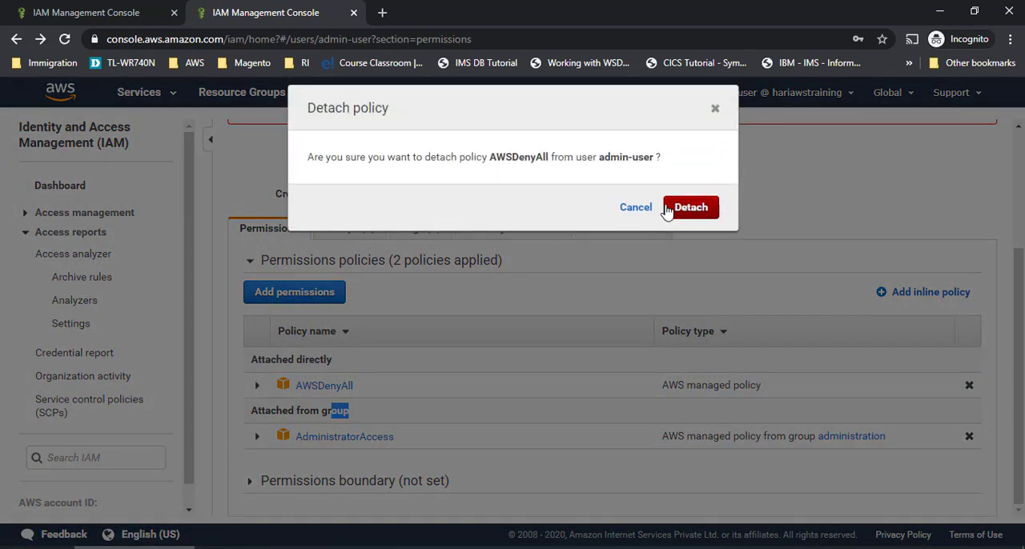
pyautogui.click(673, 210)
pyautogui.scroll(1, 682, 353)
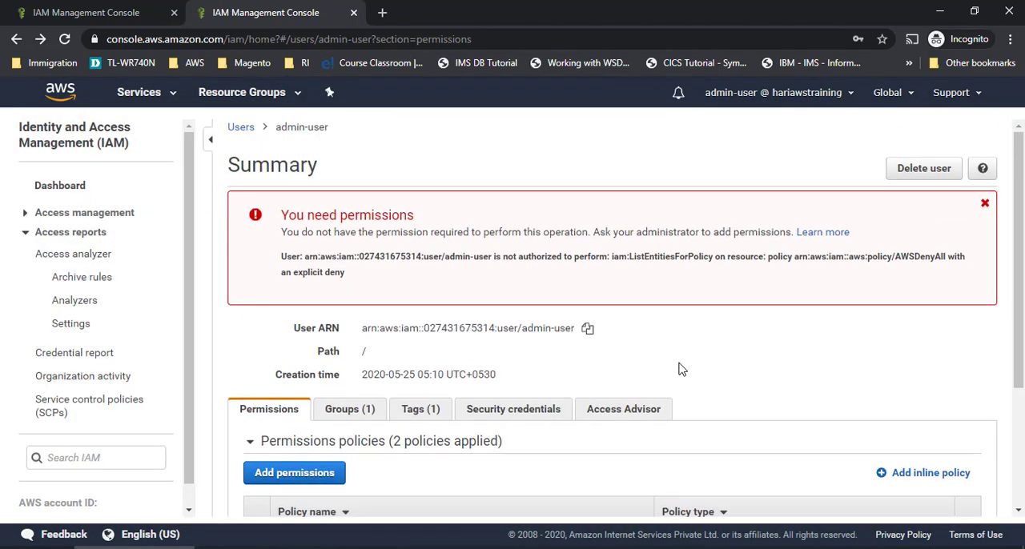
pyautogui.click(985, 202)
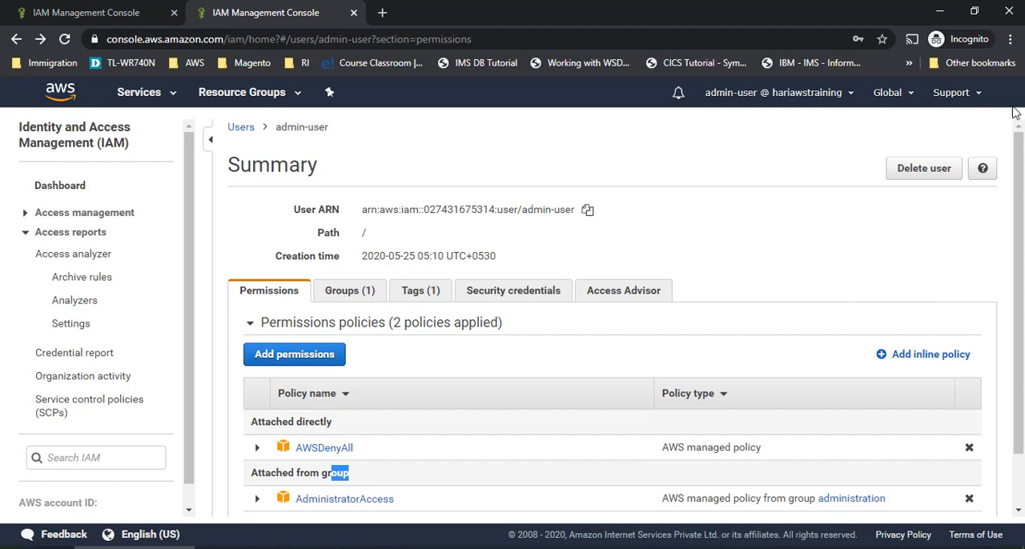
# - Sign out of admin-user and sign back in as the root user, entering the root account password
pyautogui.click(854, 98)
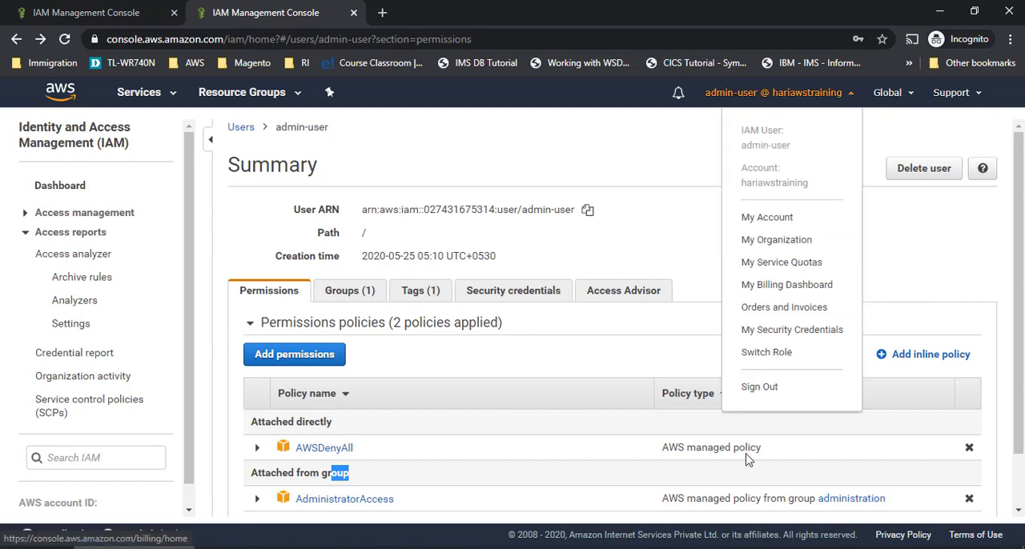
pyautogui.click(775, 391)
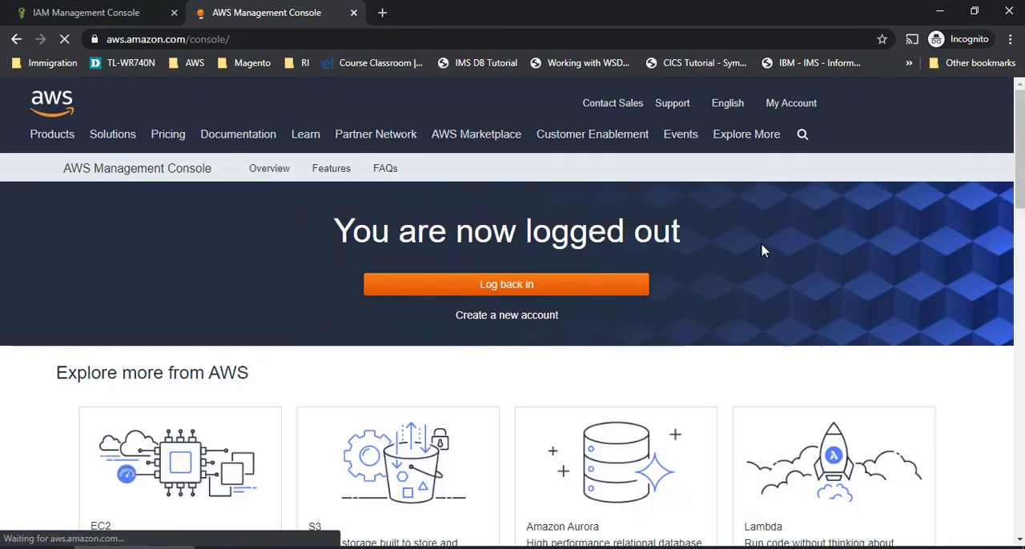
pyautogui.click(638, 289)
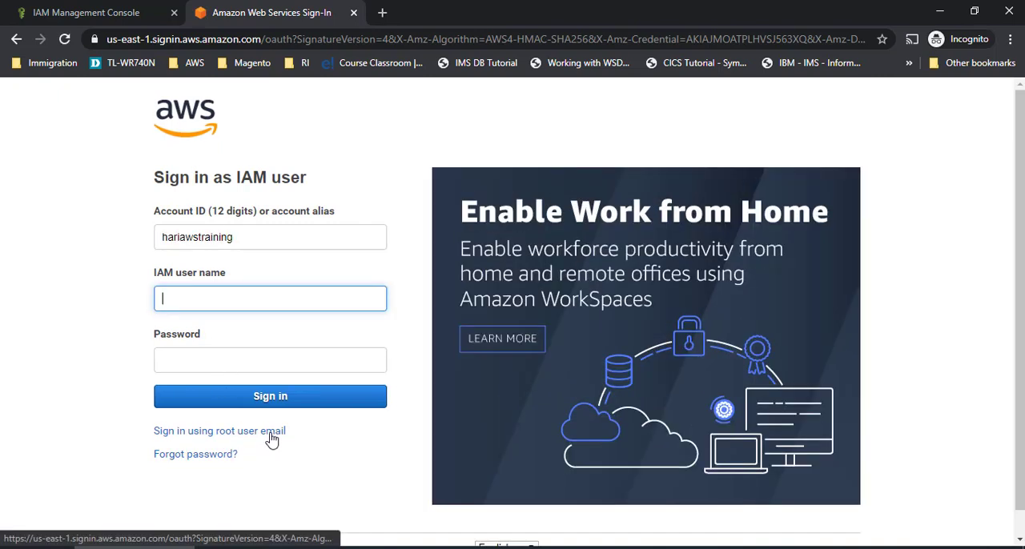
pyautogui.click(272, 437)
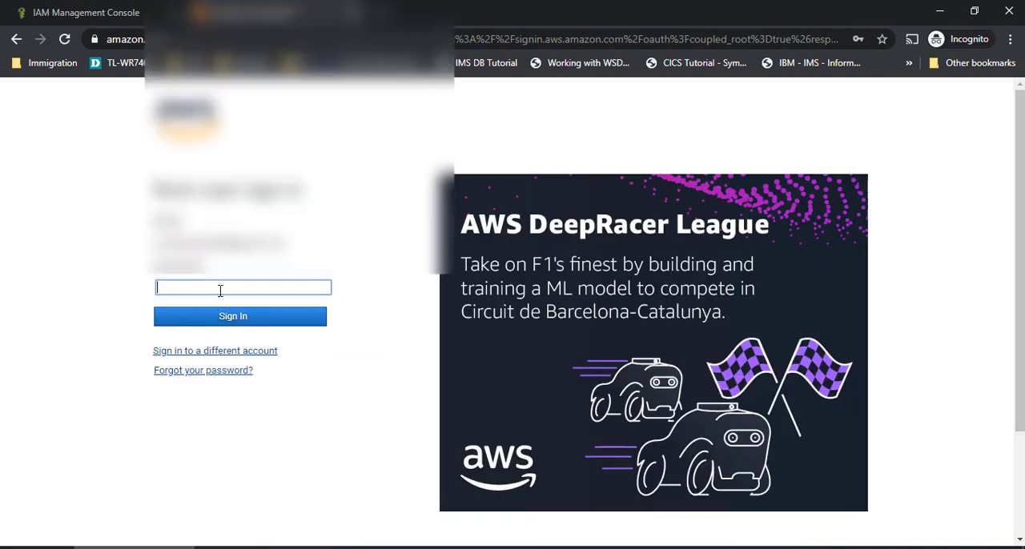
pyautogui.click(220, 291)
pyautogui.click(276, 22)
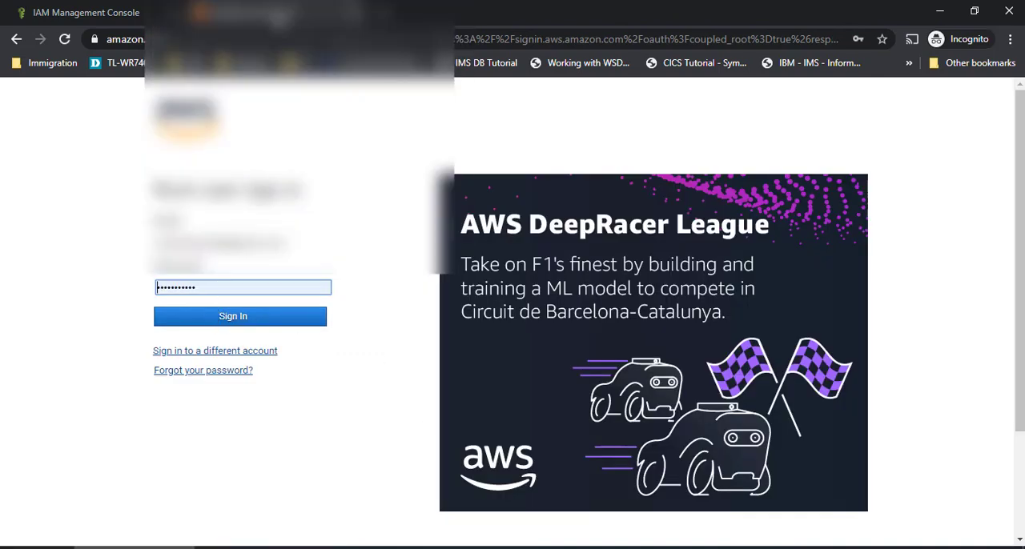
pyautogui.click(230, 318)
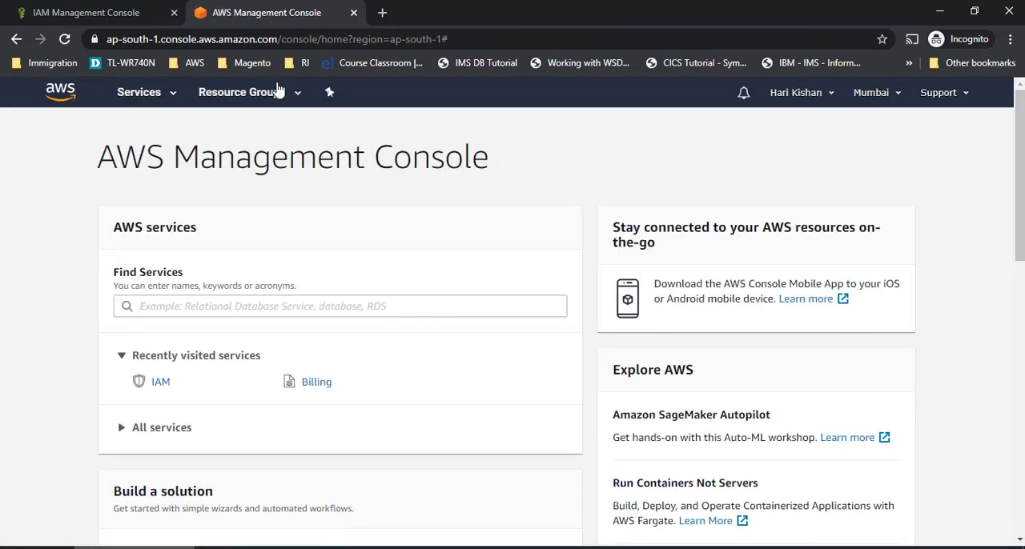
# - Find the IAM service by searching for "iam" and load its list of users
pyautogui.click(159, 103)
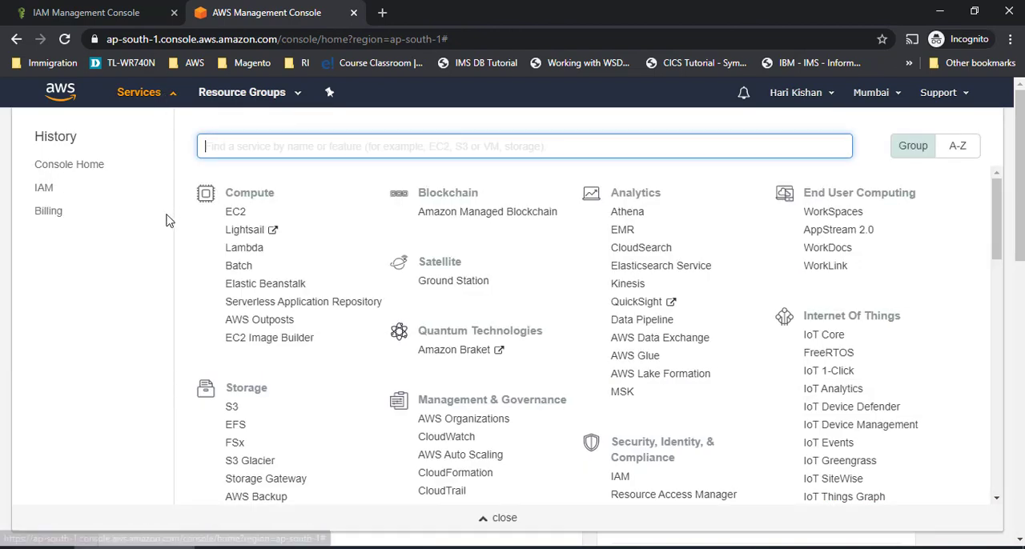
pyautogui.write('iam')
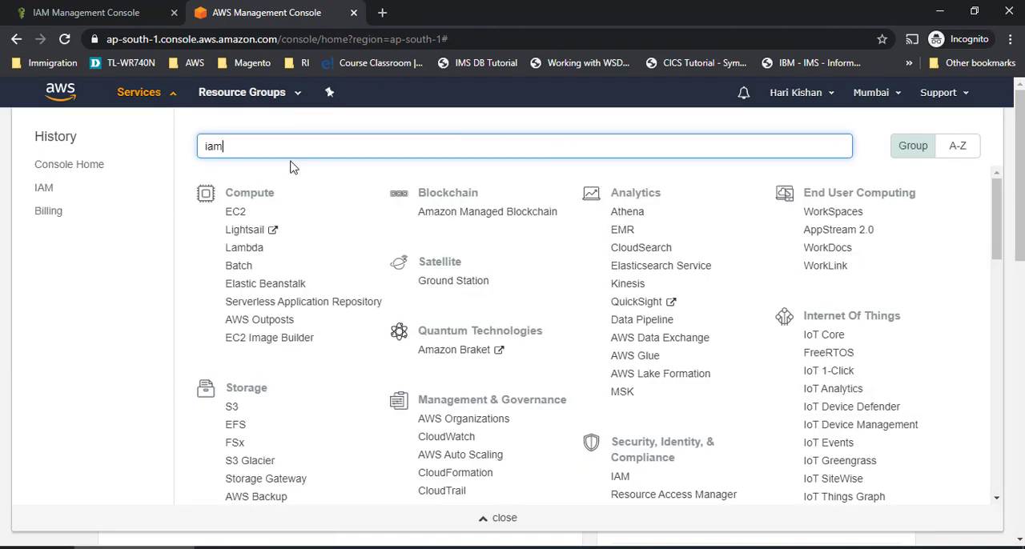
pyautogui.click(288, 176)
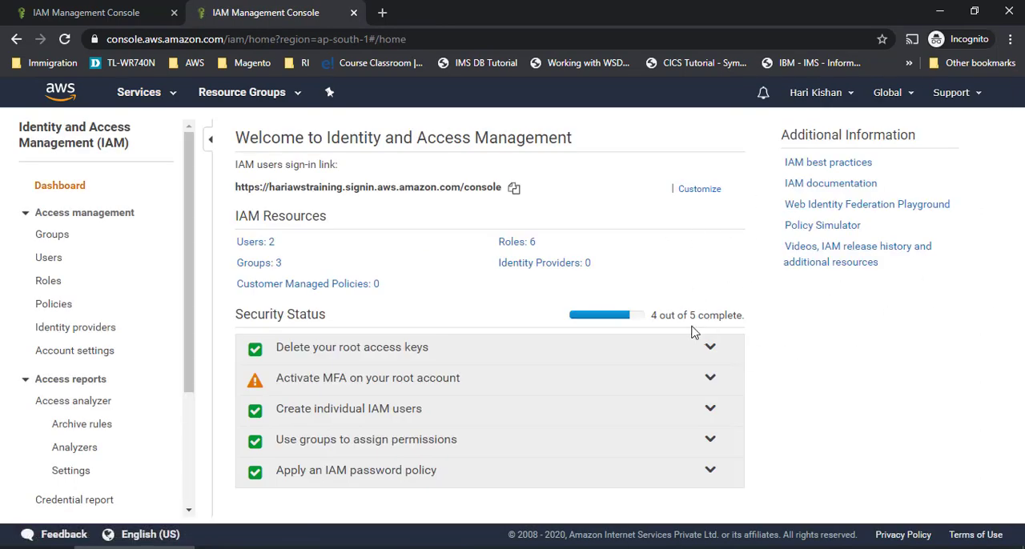
pyautogui.click(270, 242)
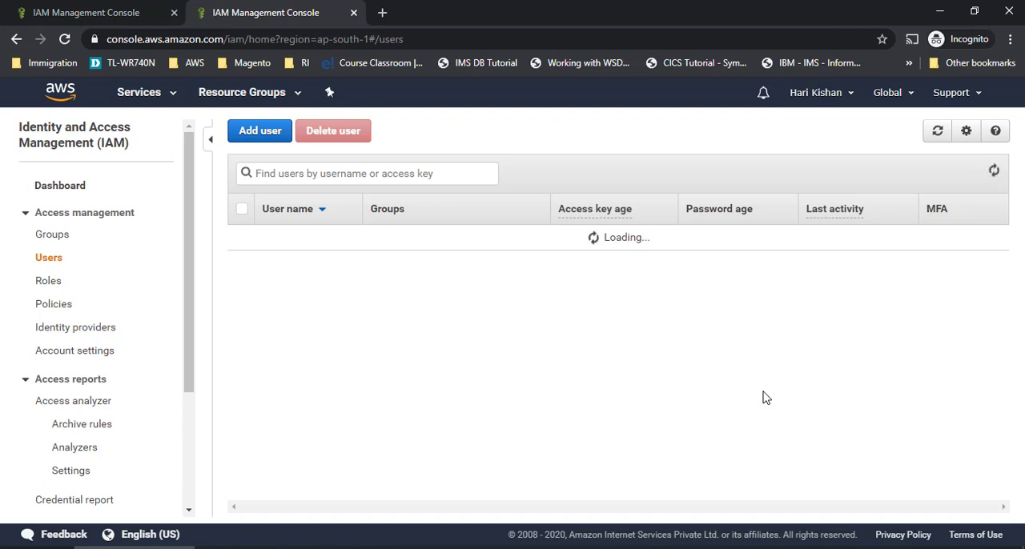
pyautogui.press('F5')
pyautogui.click(52, 237)
pyautogui.click(49, 258)
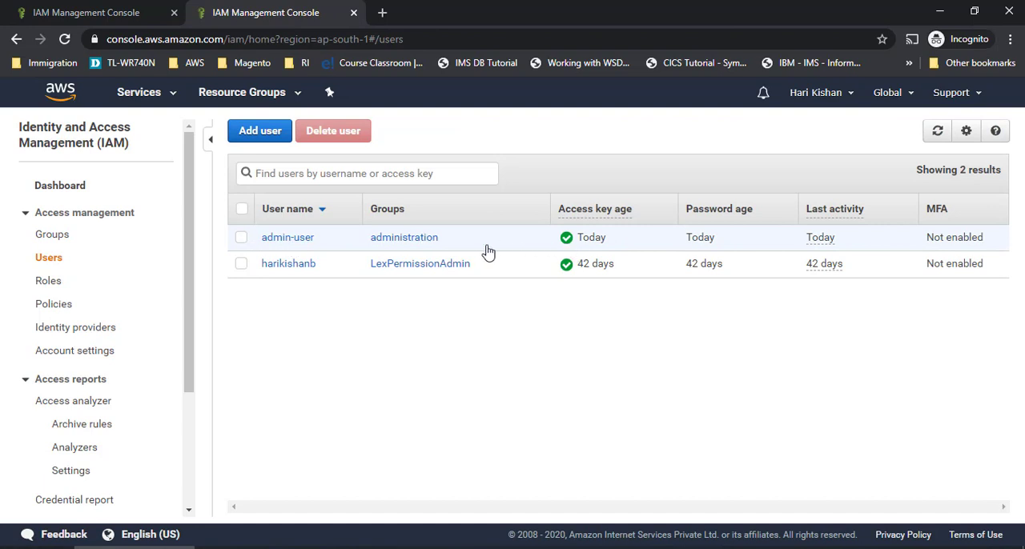
# - Detach the directly attached AWSDenyAll policy from admin-user and dismiss the notification
pyautogui.click(283, 238)
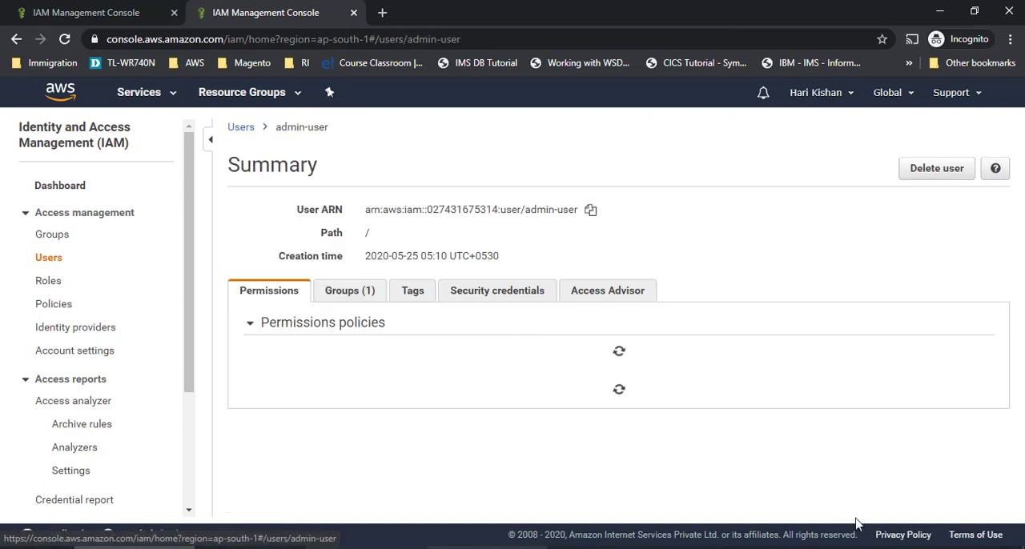
pyautogui.scroll(-1, 768, 384)
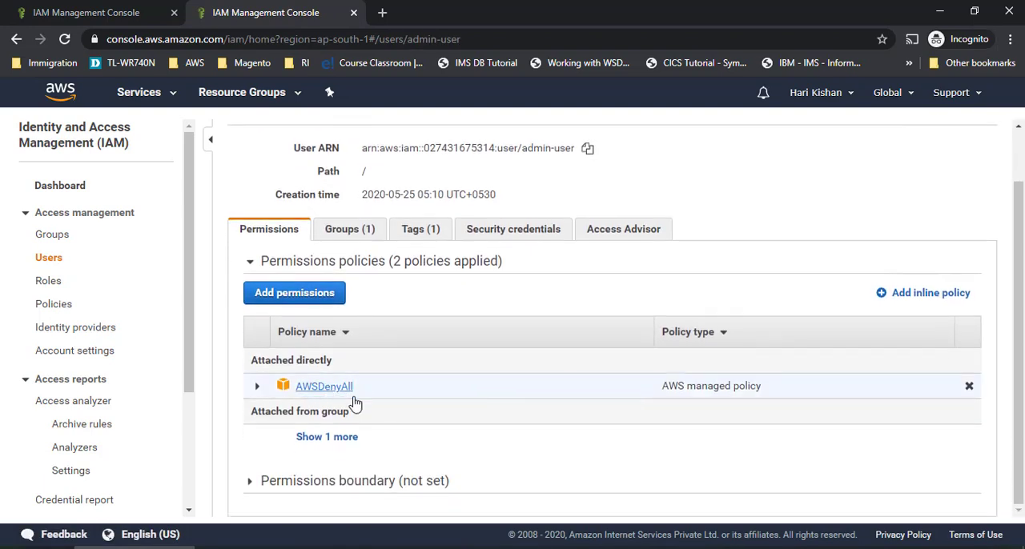
pyautogui.click(969, 387)
pyautogui.click(693, 208)
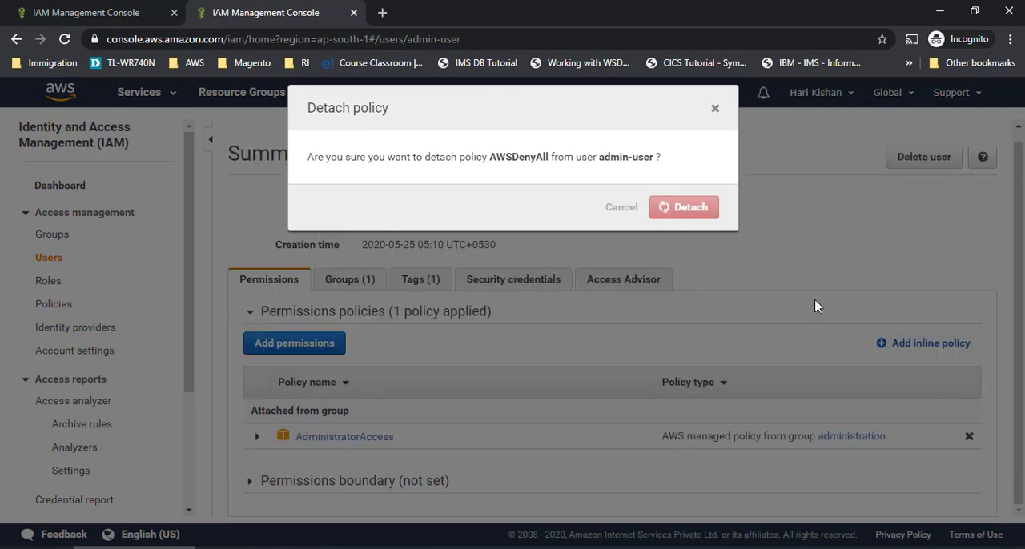
pyautogui.click(715, 109)
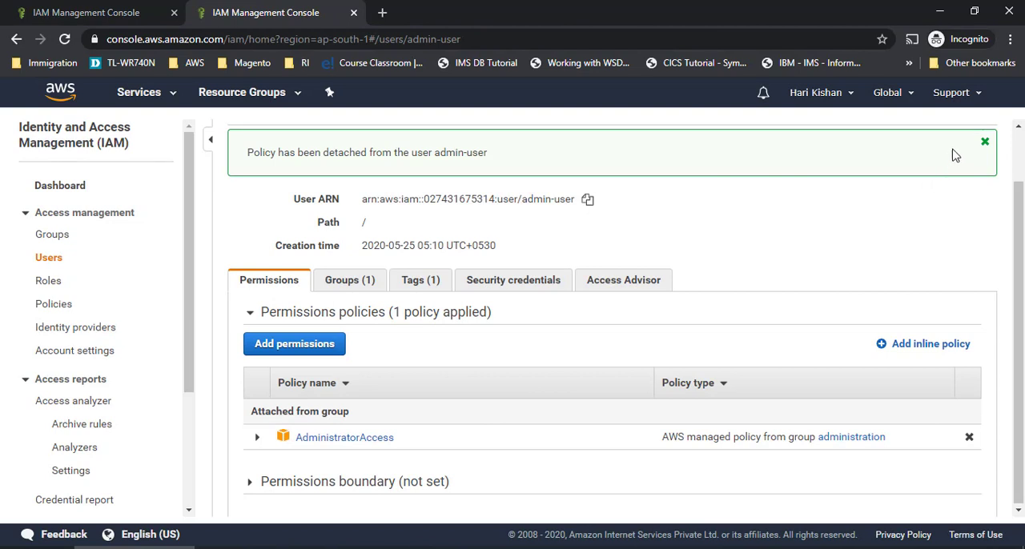
pyautogui.click(986, 144)
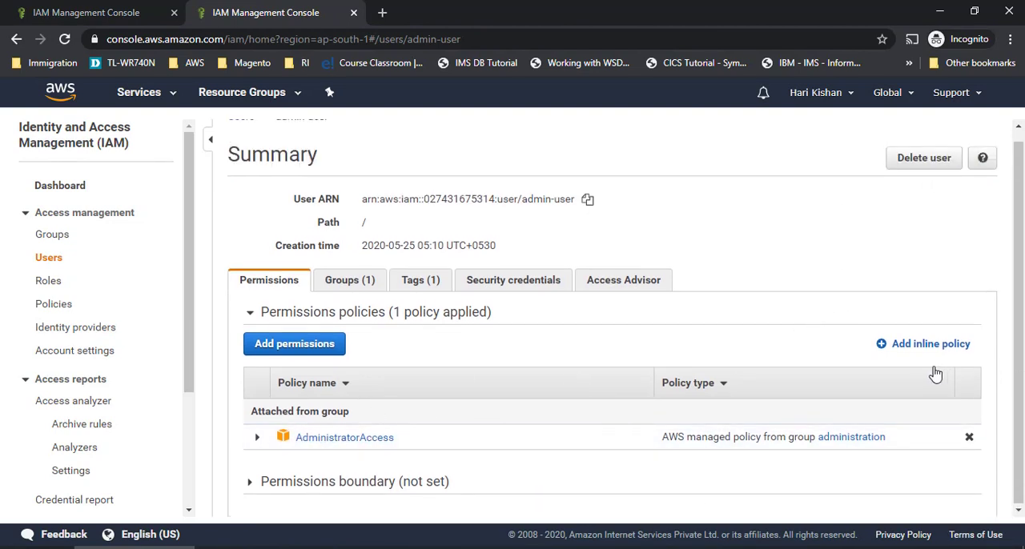
# - Sign out of the root user account
pyautogui.scroll(1, 933, 373)
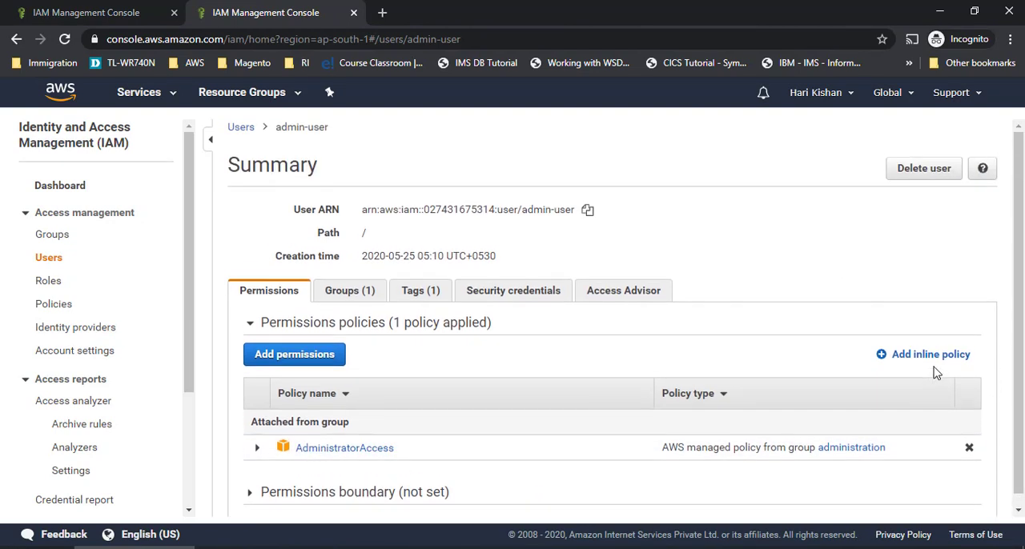
pyautogui.click(855, 99)
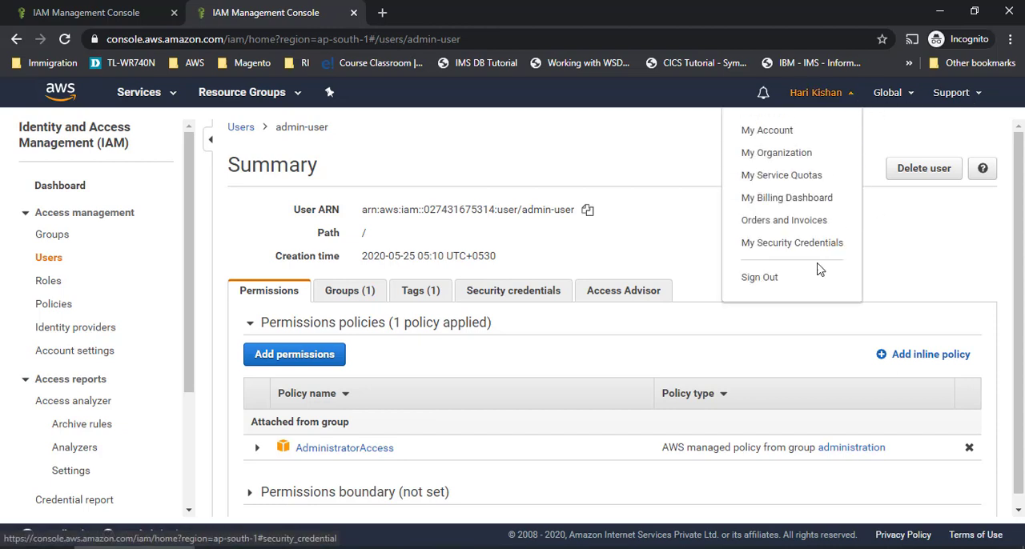
pyautogui.click(761, 278)
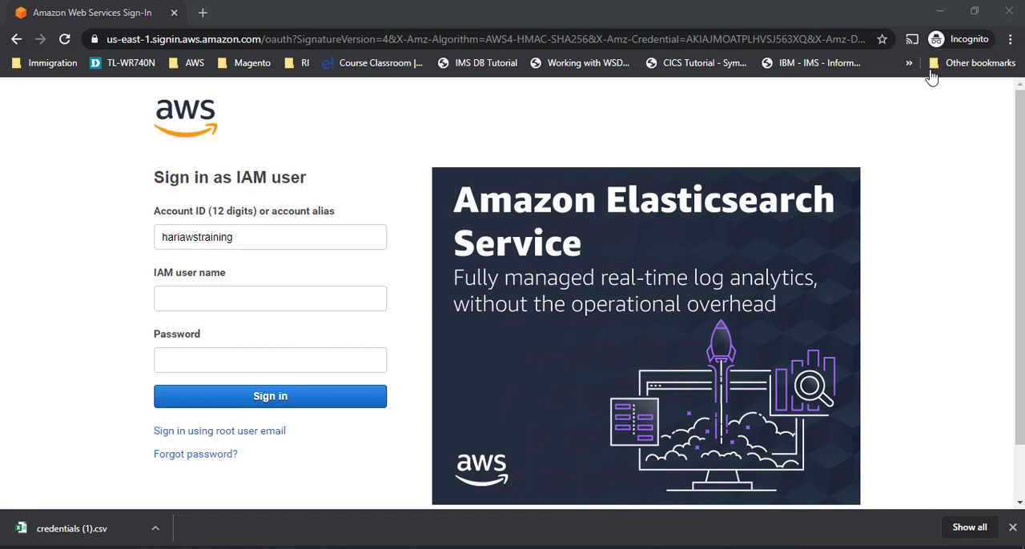
# - Sign in to the hariawstraining account as IAM user admin-user, entering the account password
pyautogui.click(199, 299)
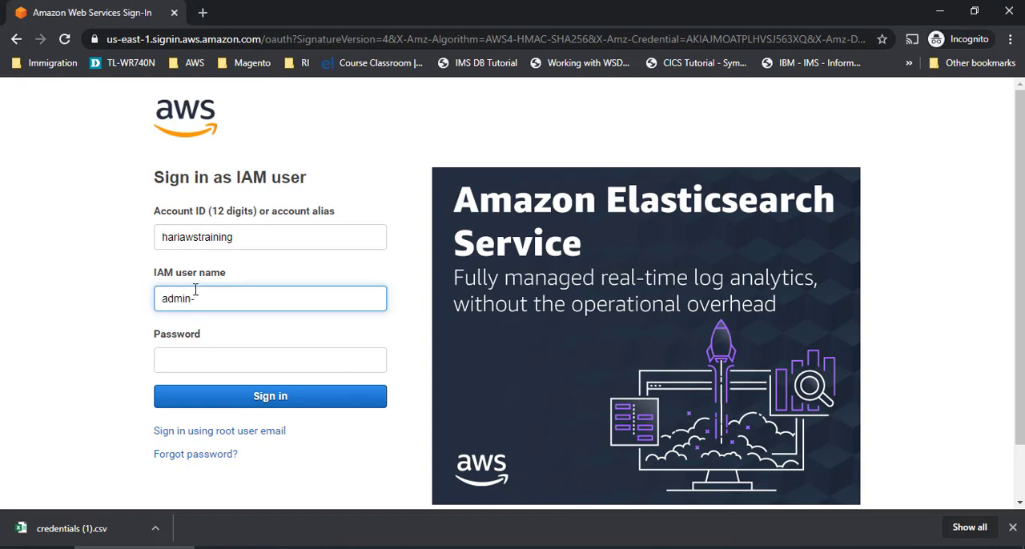
pyautogui.write('admin-user')
pyautogui.press('Tab')
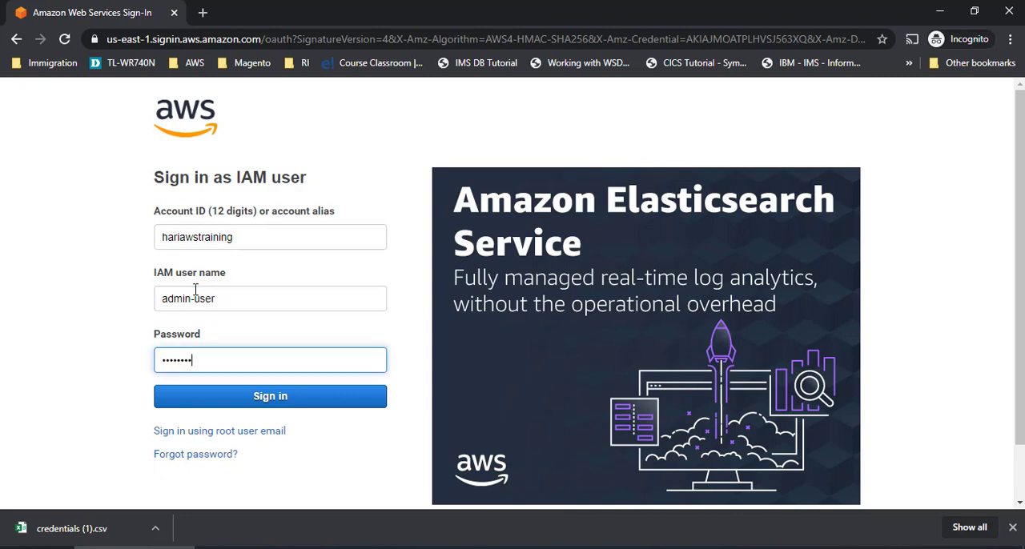
pyautogui.click(261, 401)
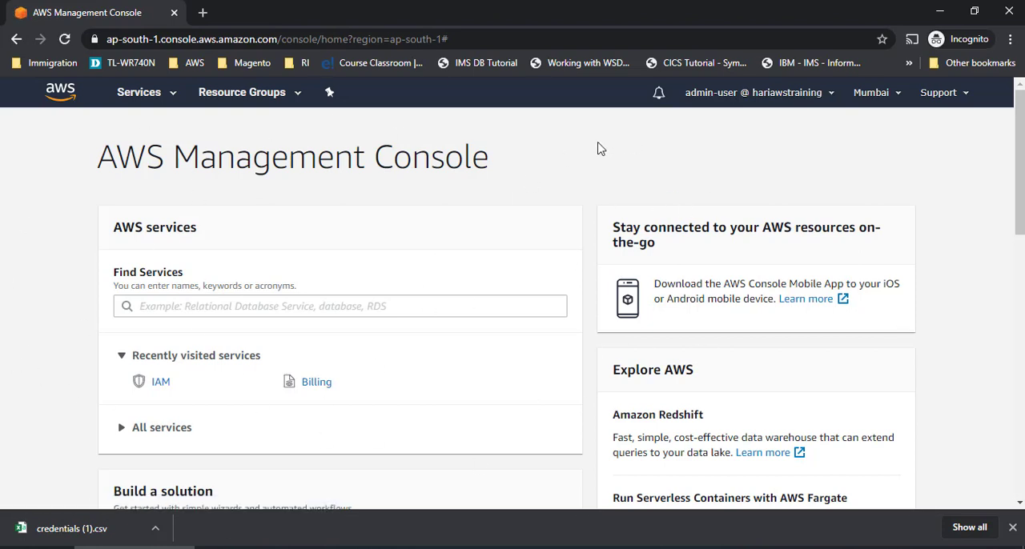
# - Find the IAM service by searching for "IAM" and load its dashboard
pyautogui.click(265, 311)
pyautogui.write('IAM')
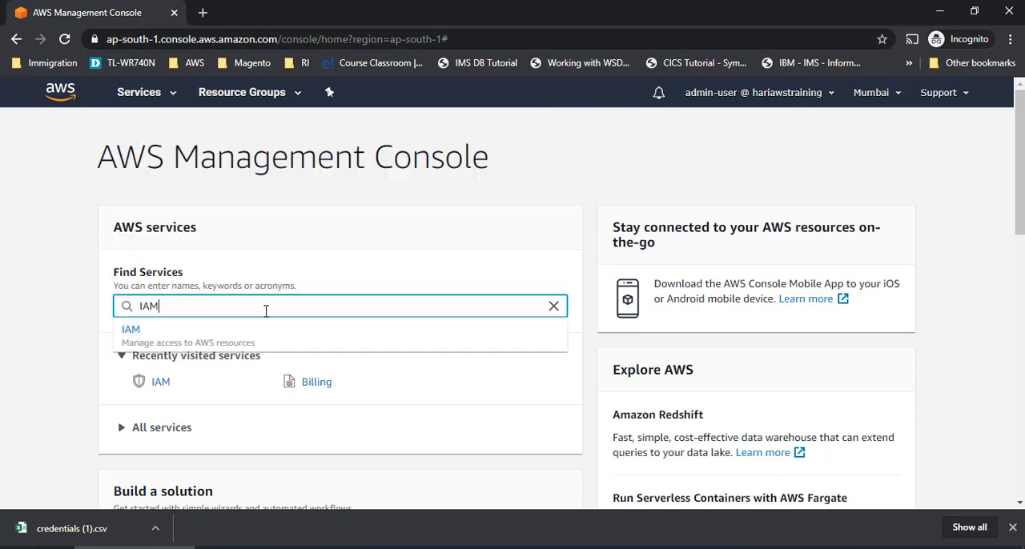
pyautogui.click(234, 342)
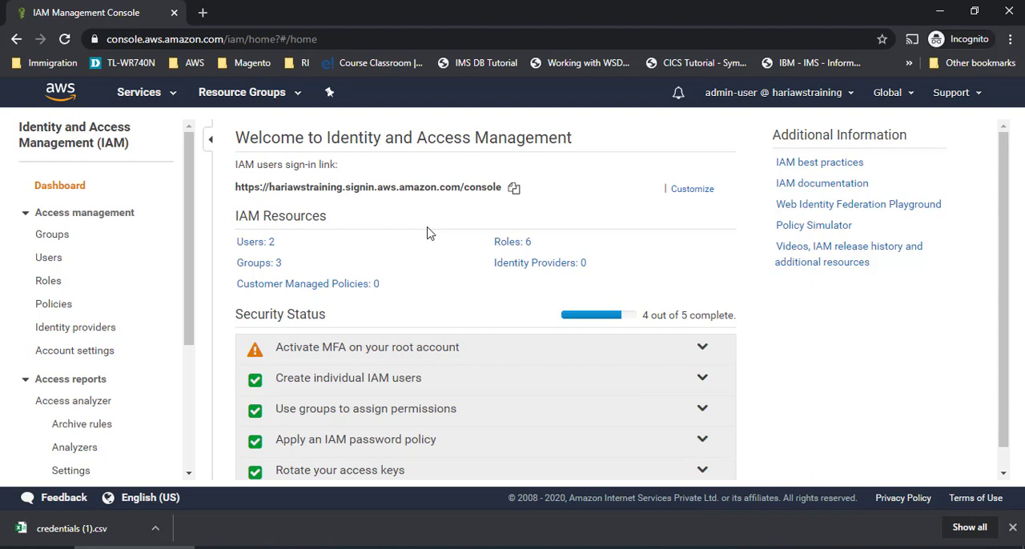
# - Examine the administration group's attached managed policies and its user membership
pyautogui.click(58, 234)
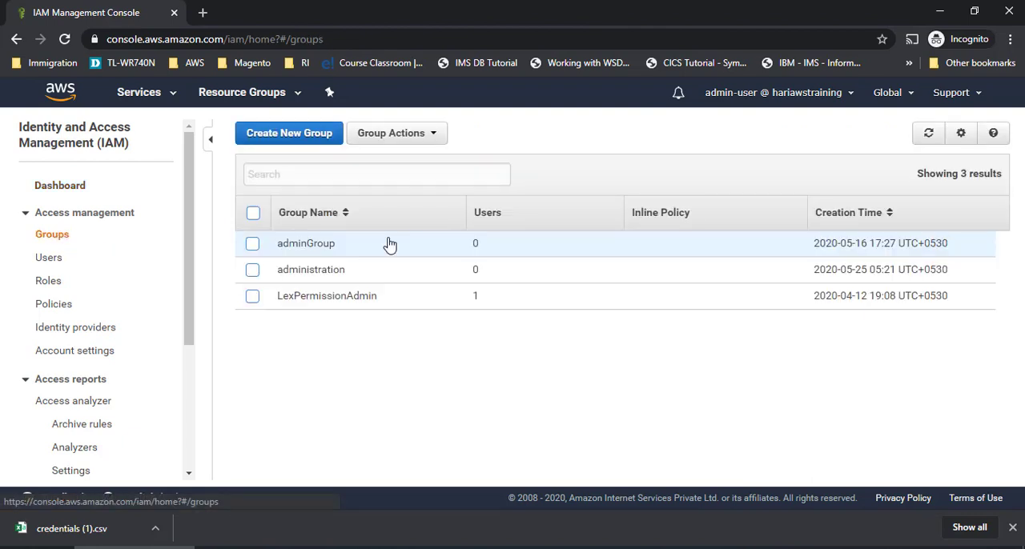
pyautogui.click(304, 276)
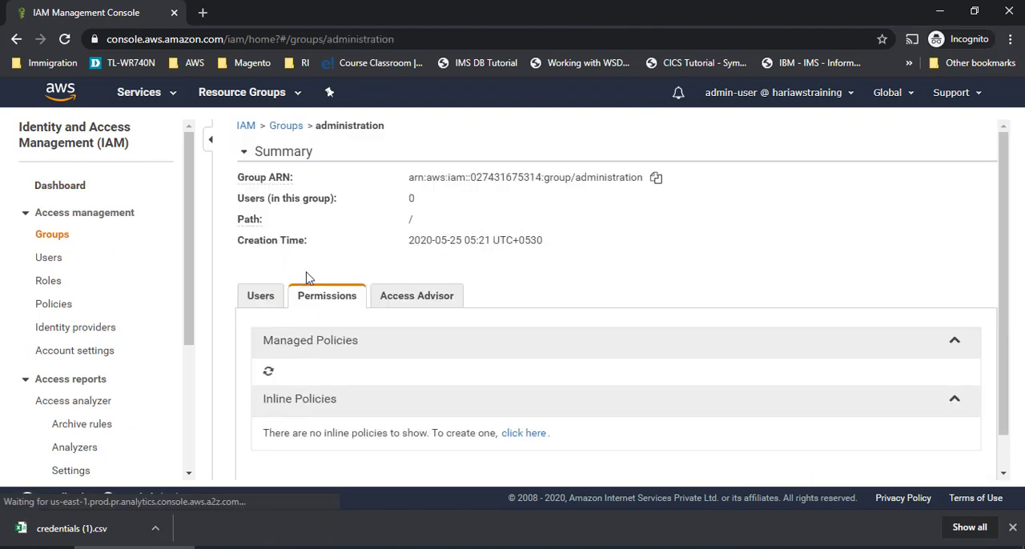
pyautogui.scroll(-2, 480, 288)
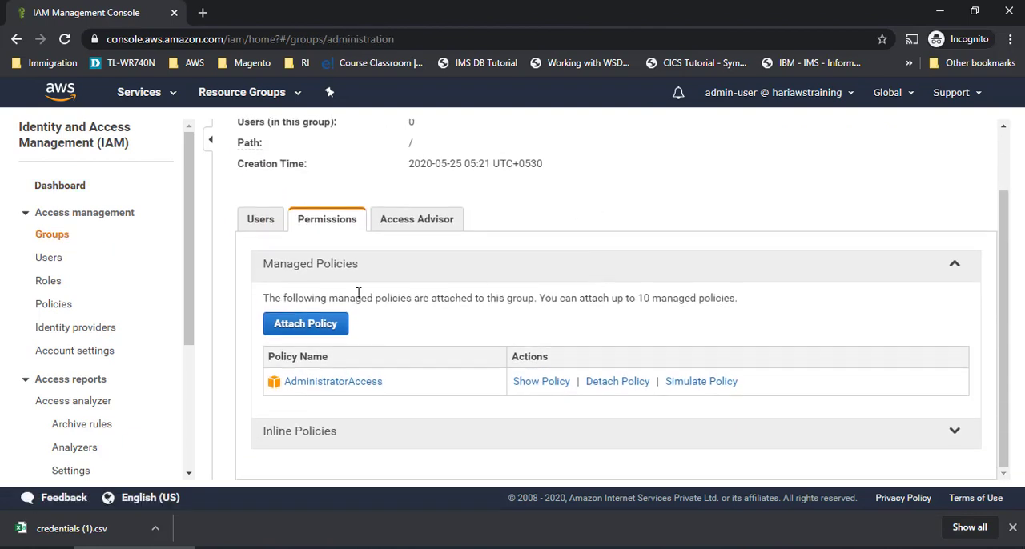
pyautogui.click(257, 225)
pyautogui.click(308, 320)
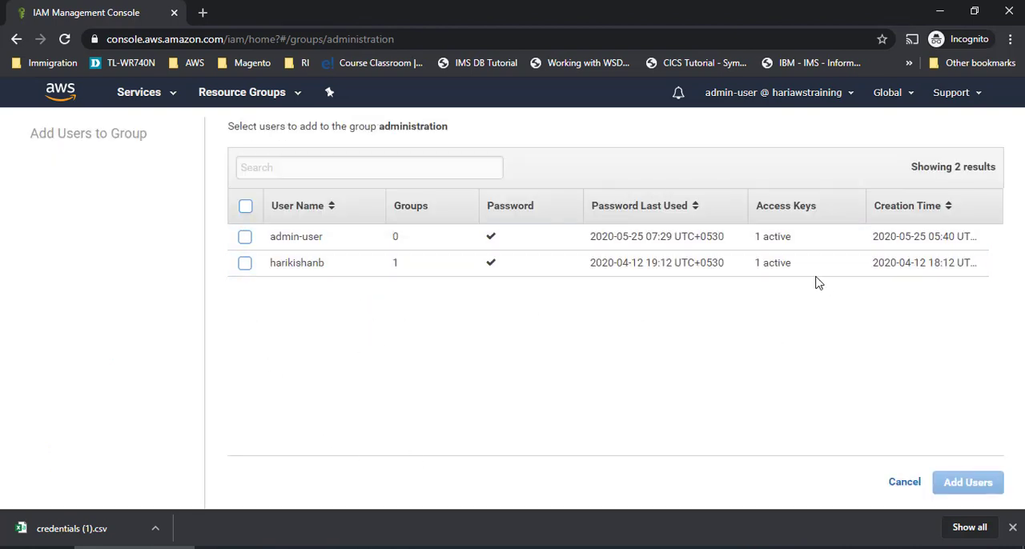
pyautogui.click(245, 207)
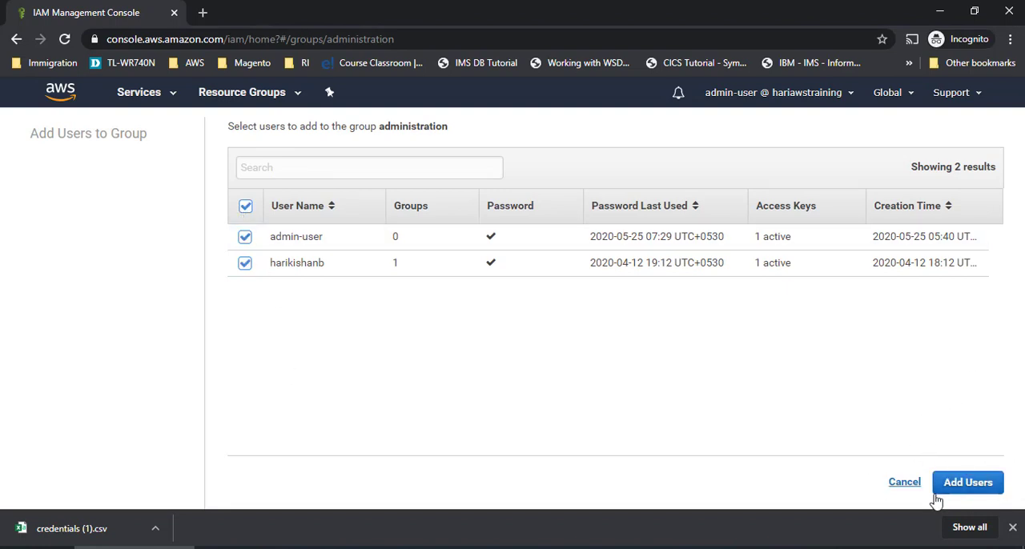
pyautogui.click(246, 208)
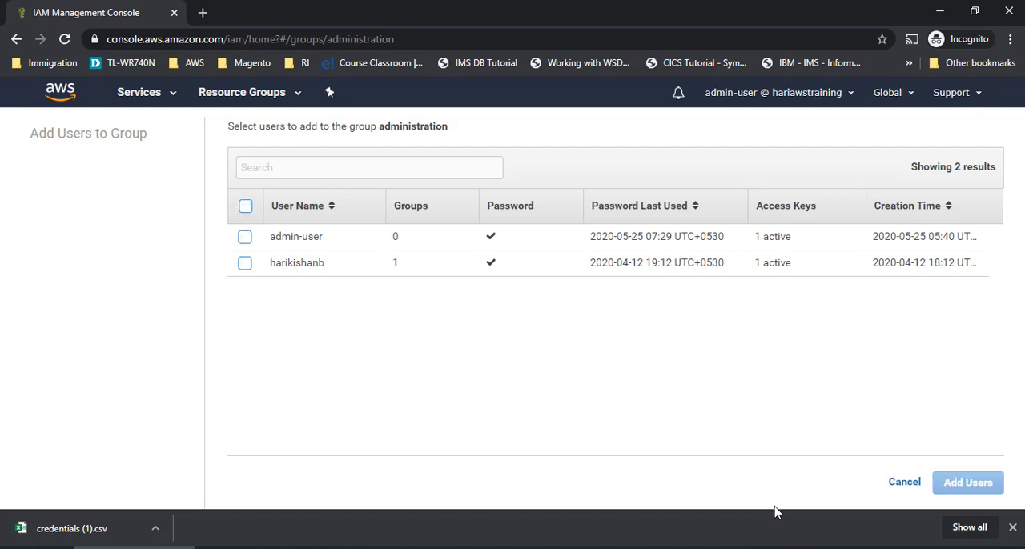
pyautogui.click(904, 483)
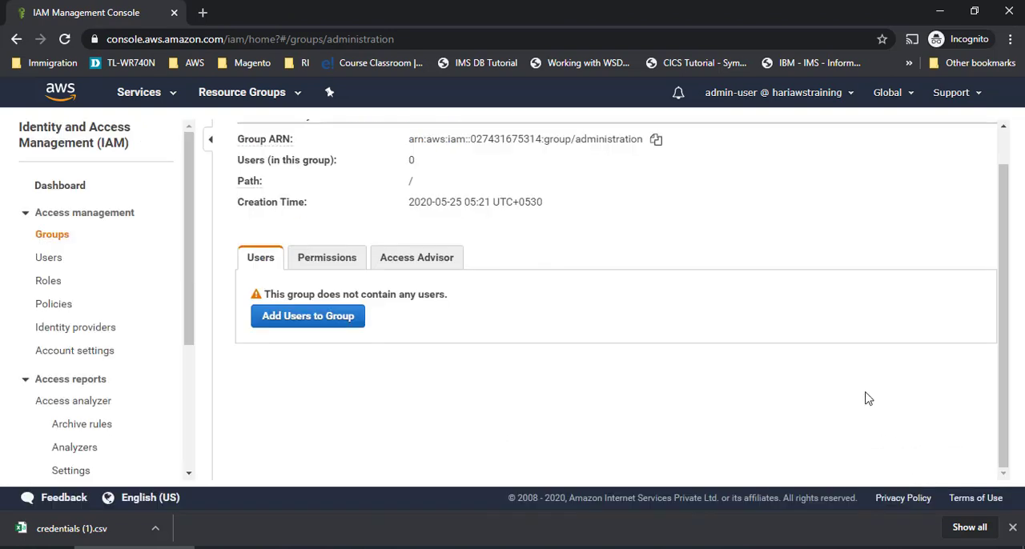
pyautogui.scroll(1, 867, 398)
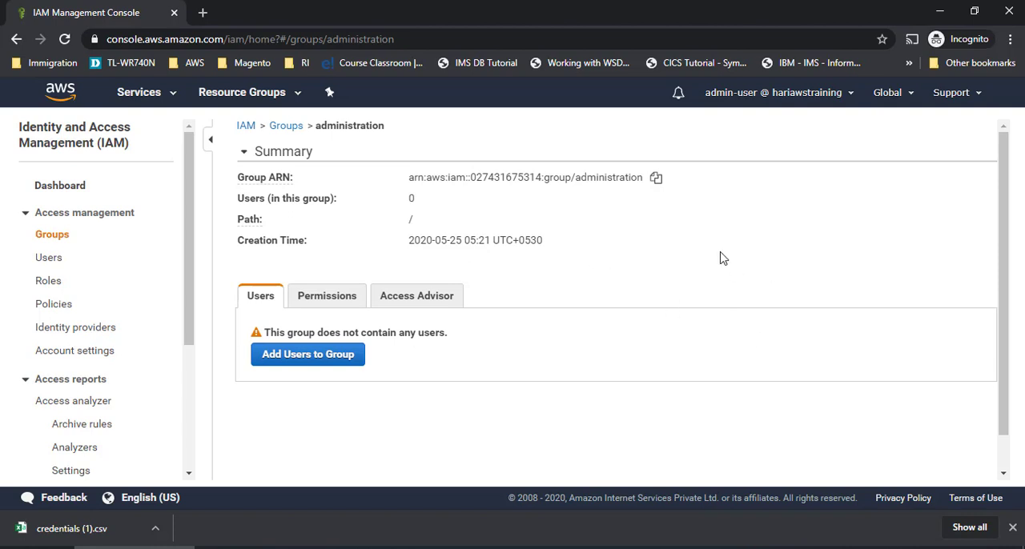
# - View the IAM roles overview and the account's list of IAM users
pyautogui.click(48, 282)
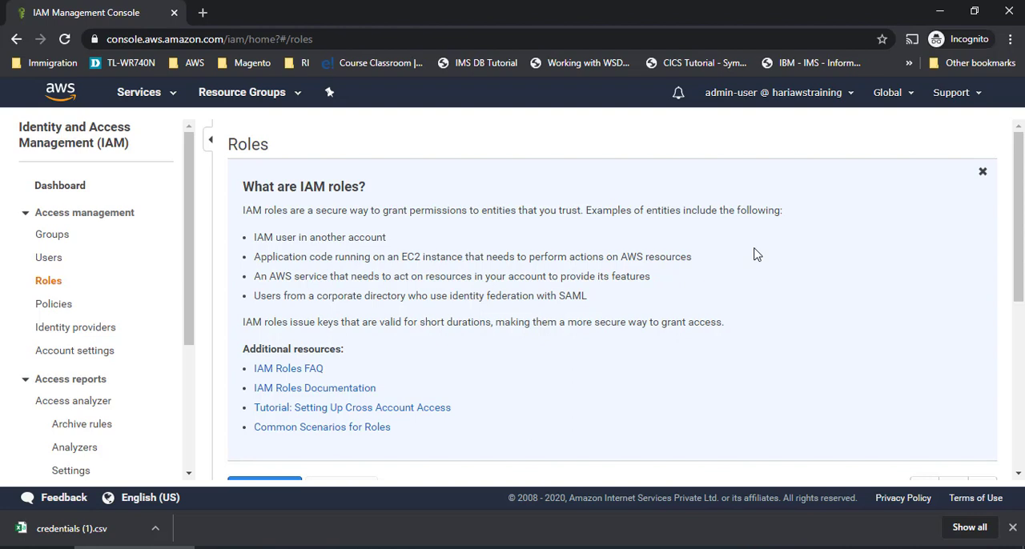
pyautogui.click(55, 256)
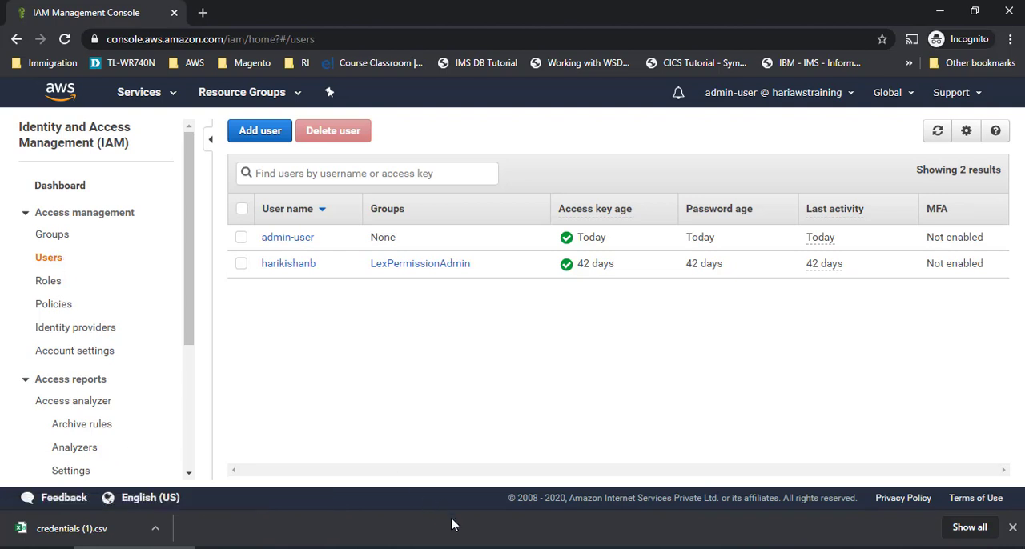
# - Switch to the PowerPoint presentation and start the slide show at slide 24, IAM Use Case 1
pyautogui.click(487, 547)
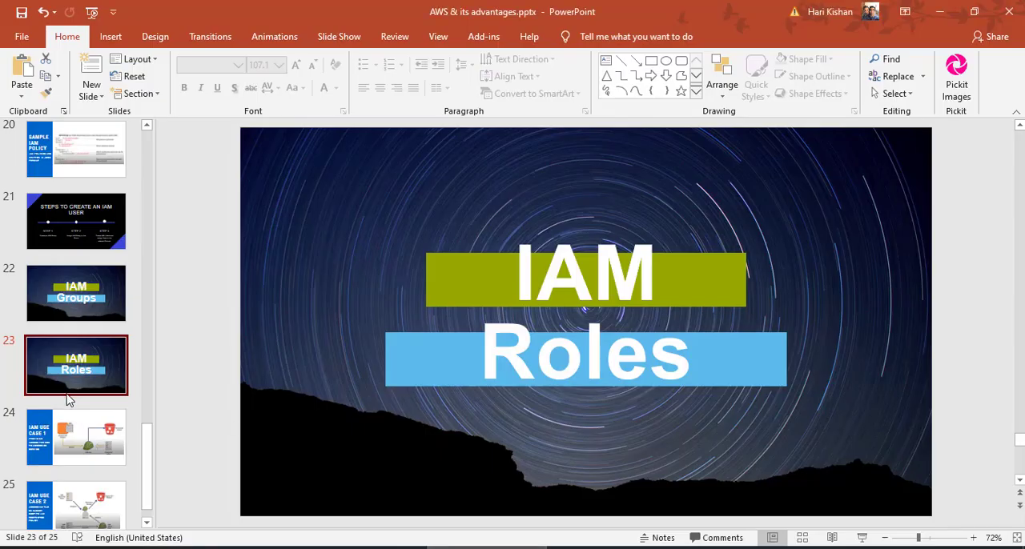
pyautogui.click(80, 439)
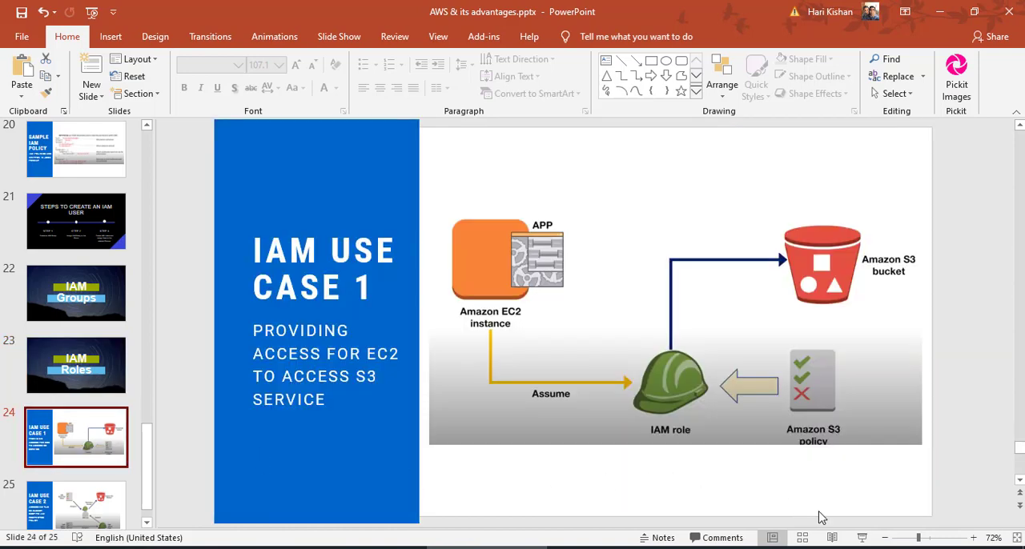
pyautogui.click(862, 538)
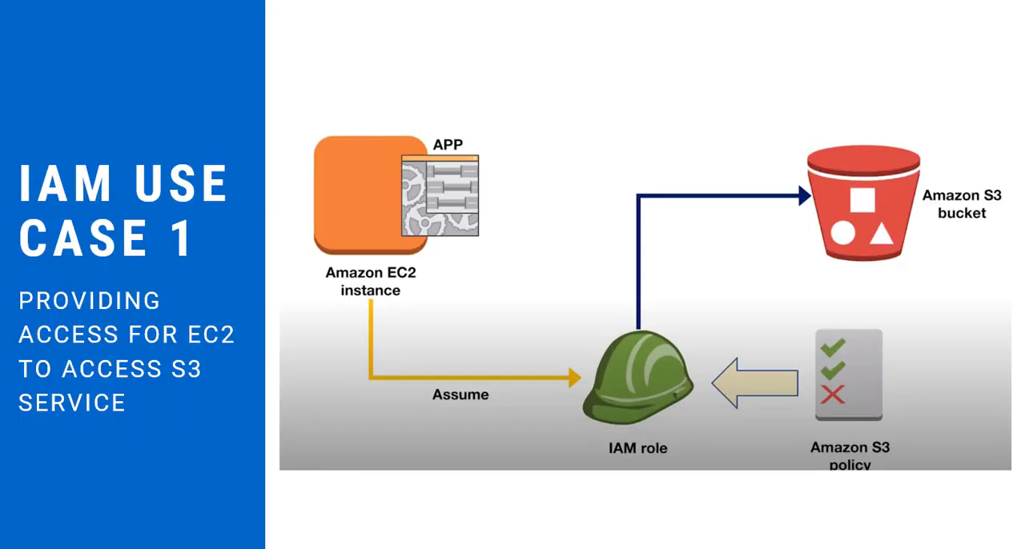
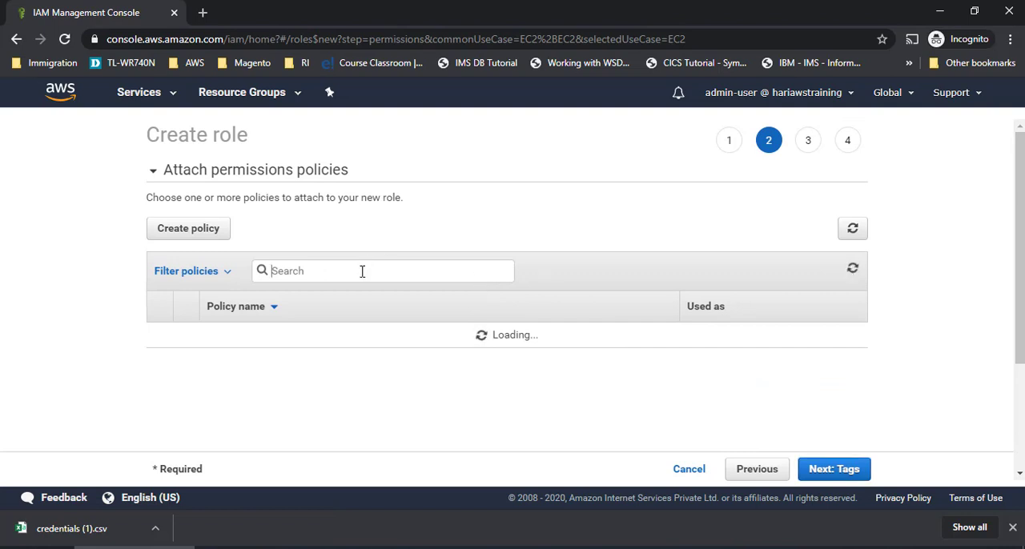
# - Filter the permissions policies by "s3" and select only AmazonS3ReadOnlyAccess for the new role
pyautogui.click(362, 271)
pyautogui.write('s3')
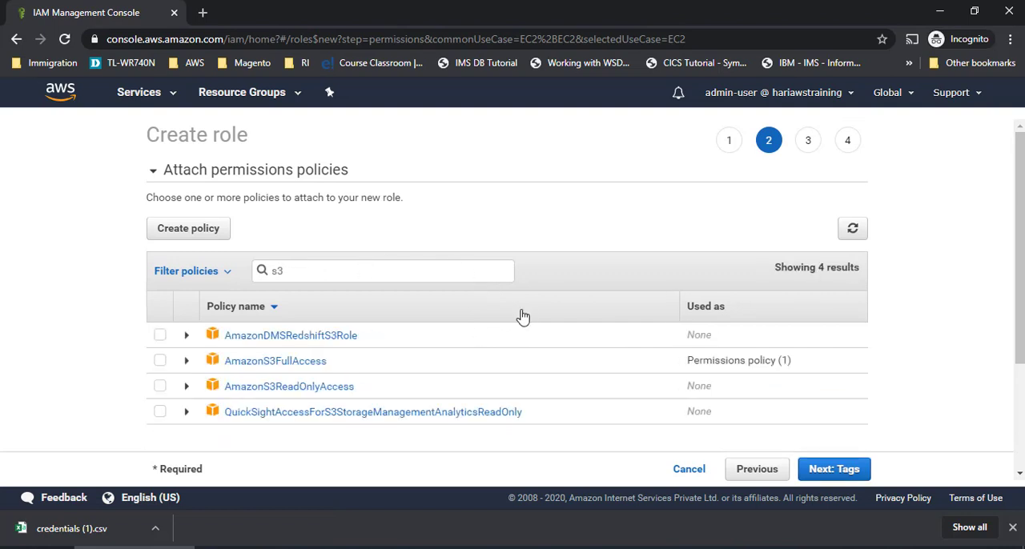
pyautogui.click(160, 367)
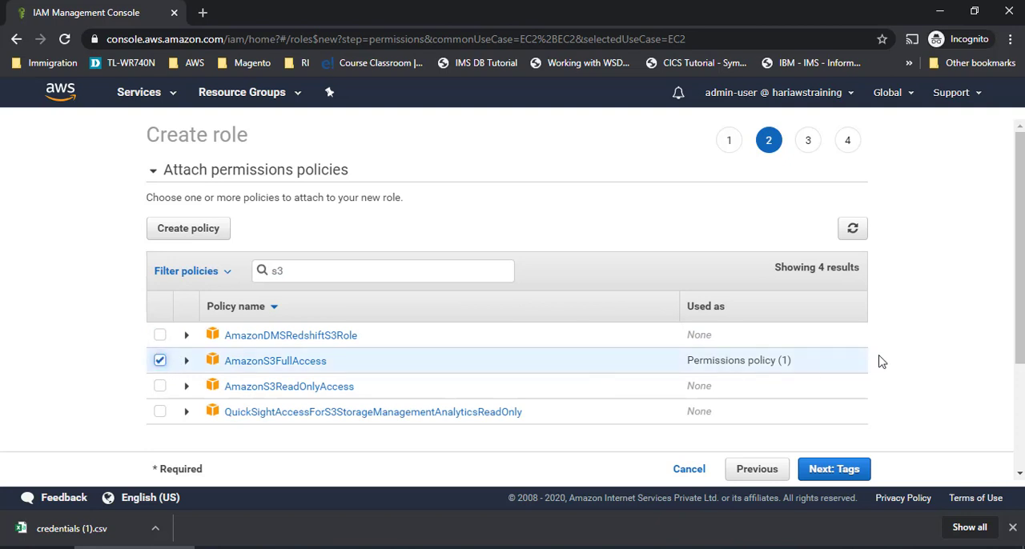
pyautogui.scroll(-1, 897, 361)
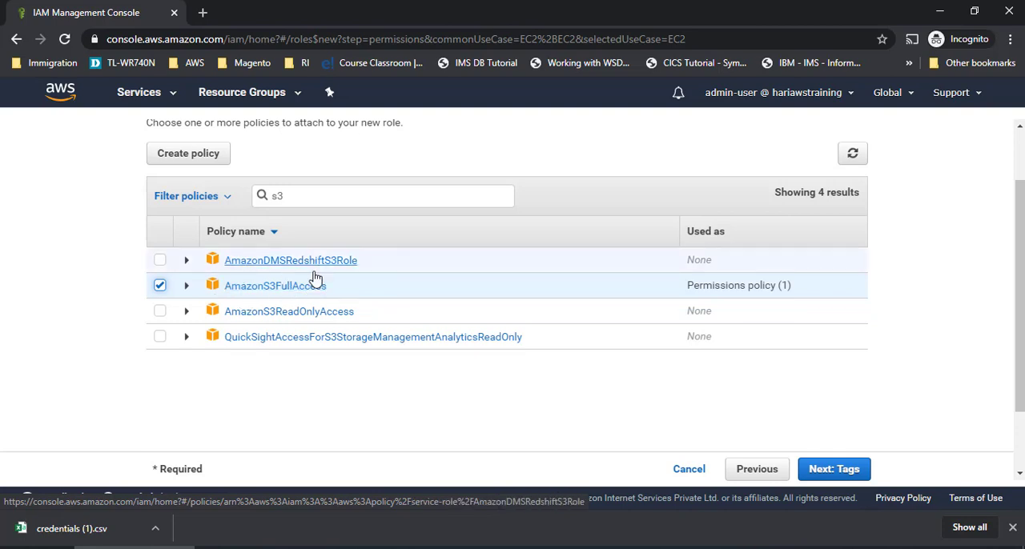
pyautogui.click(160, 311)
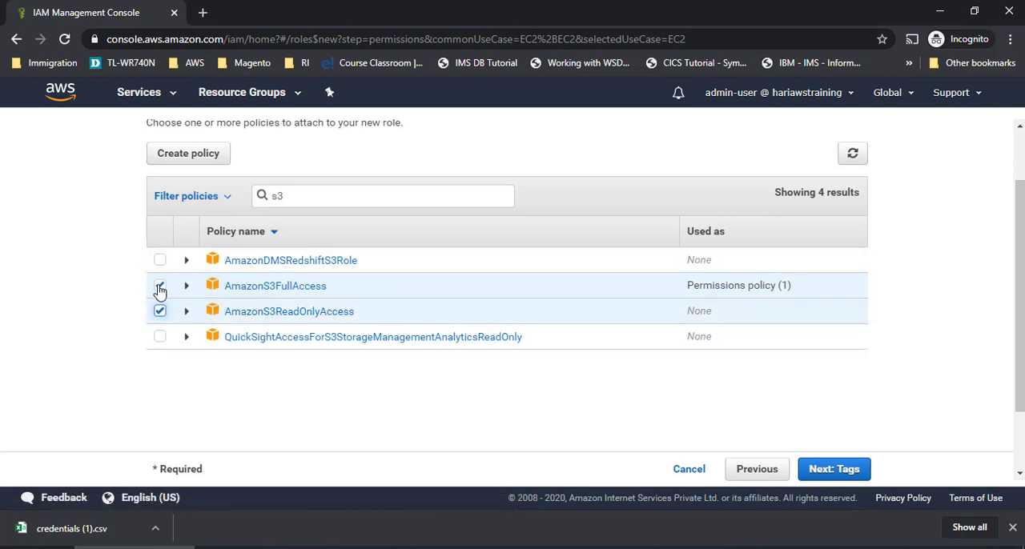
pyautogui.click(160, 286)
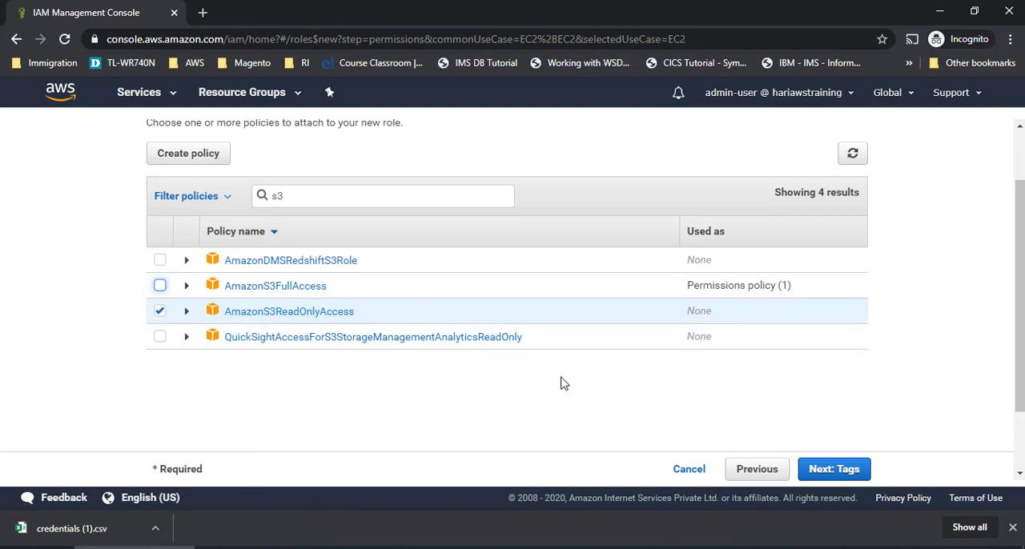
# - Examine the AmazonS3ReadOnlyAccess policy's JSON, focusing on its effect, allowed actions and resource
pyautogui.click(185, 312)
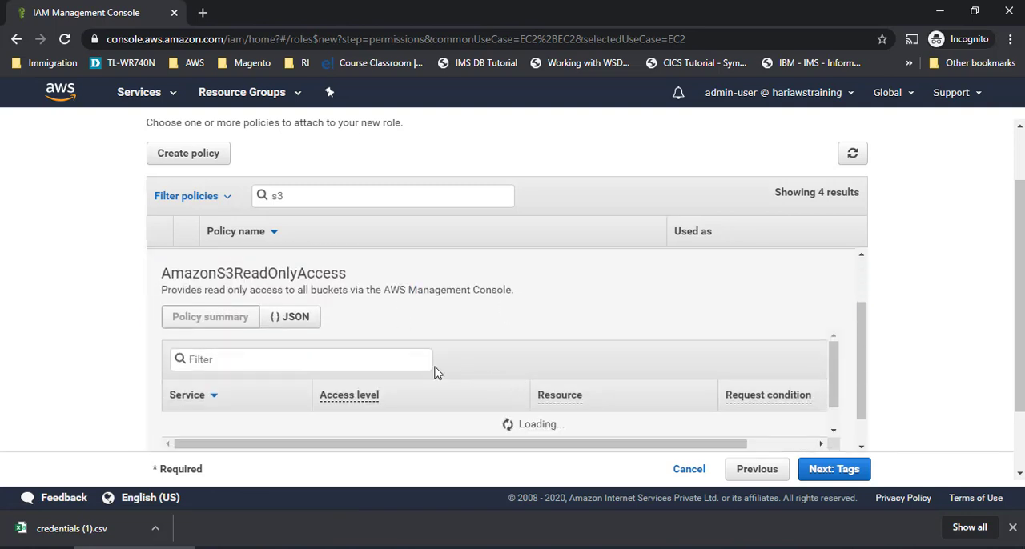
pyautogui.click(296, 317)
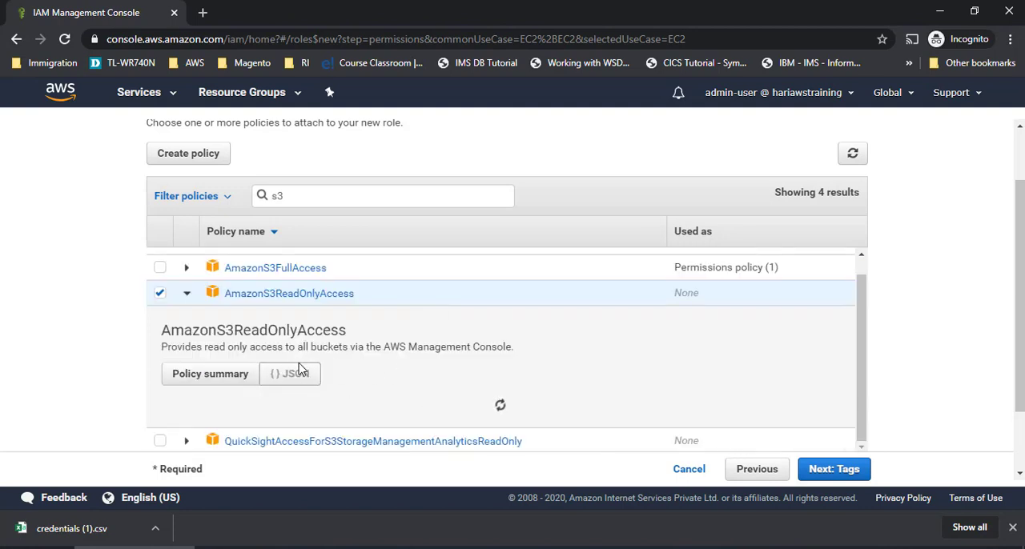
pyautogui.scroll(-2, 434, 366)
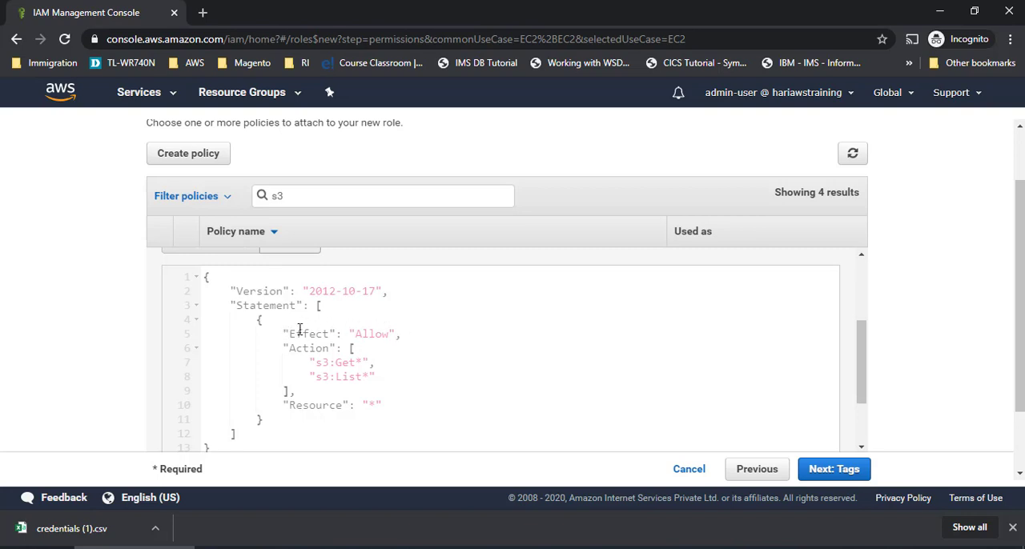
pyautogui.moveTo(276, 334); pyautogui.dragTo(360, 334)
pyautogui.click(419, 341)
pyautogui.moveTo(274, 334); pyautogui.dragTo(433, 332)
pyautogui.moveTo(291, 348)
pyautogui.mouseDown()
pyautogui.moveTo(320, 347)
pyautogui.moveTo(358, 369)
pyautogui.moveTo(365, 359)
pyautogui.moveTo(377, 375)
pyautogui.moveTo(304, 359)
pyautogui.mouseUp()
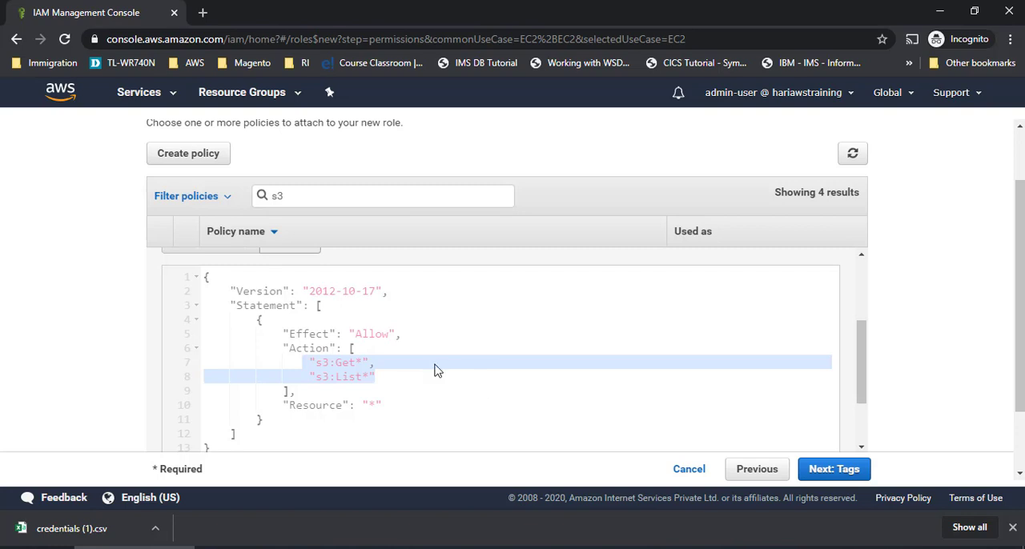
pyautogui.scroll(-2, 428, 367)
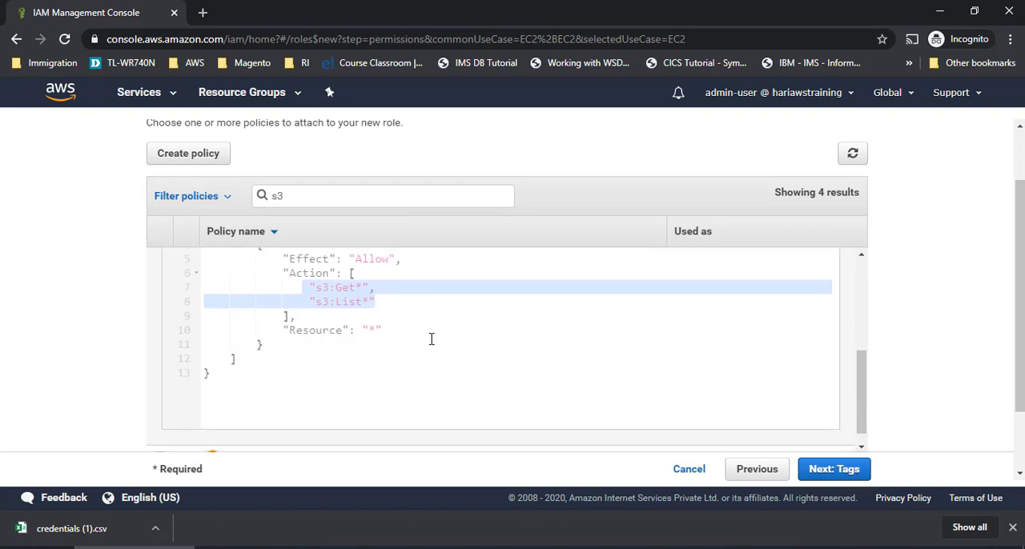
pyautogui.moveTo(421, 329); pyautogui.dragTo(286, 331)
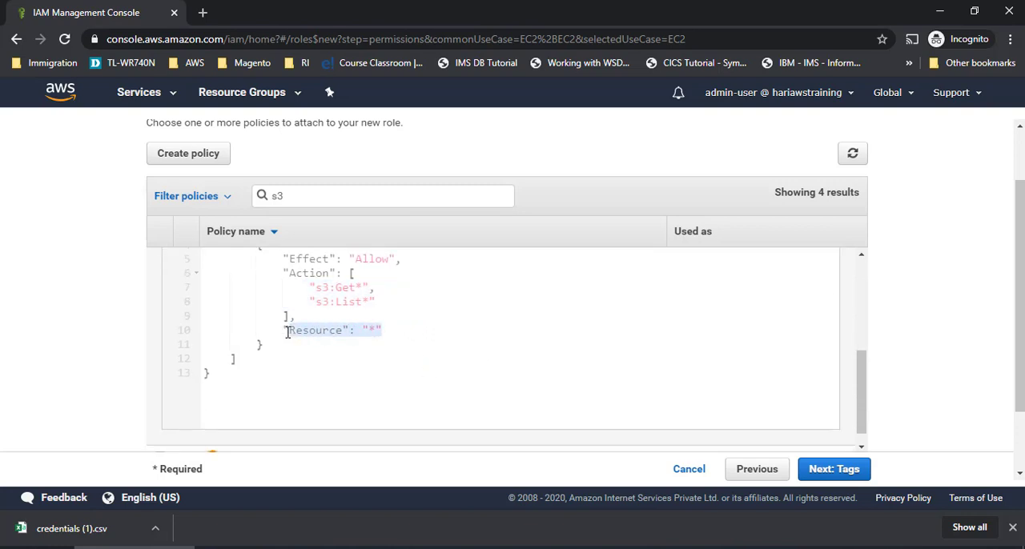
pyautogui.scroll(2, 384, 336)
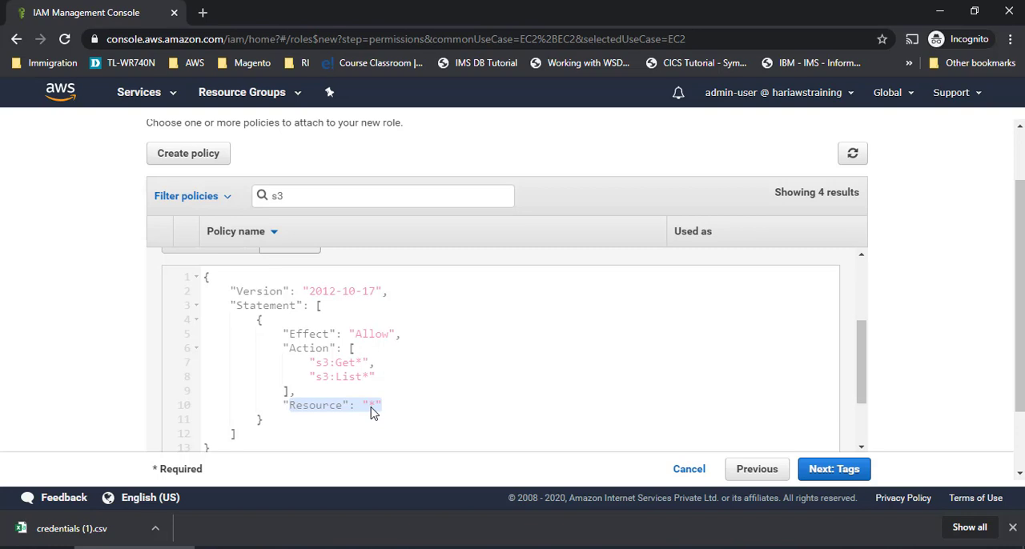
pyautogui.scroll(-2, 563, 347)
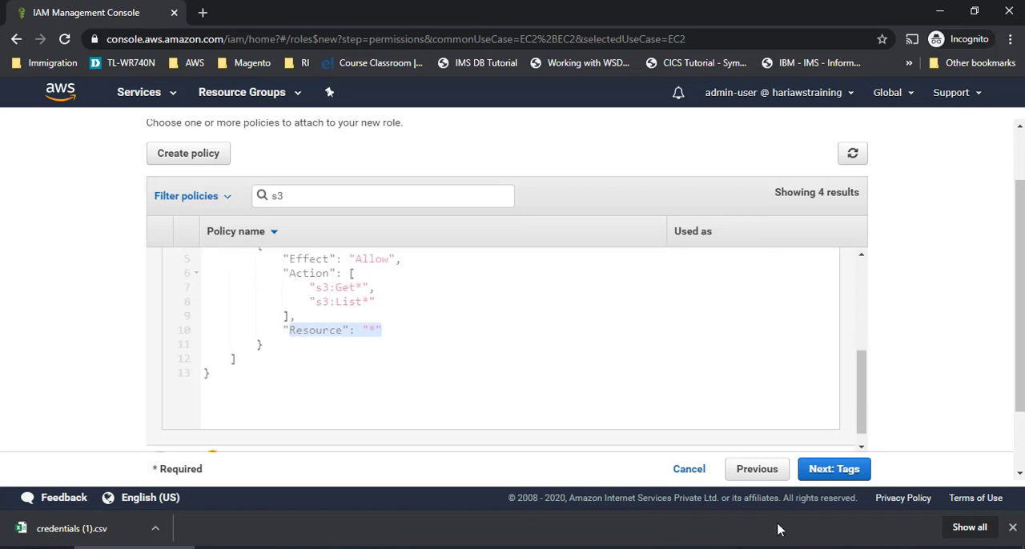
# - Add a tag to the role with key Name and value "S3 Read Only Access", and proceed to the review
pyautogui.click(851, 476)
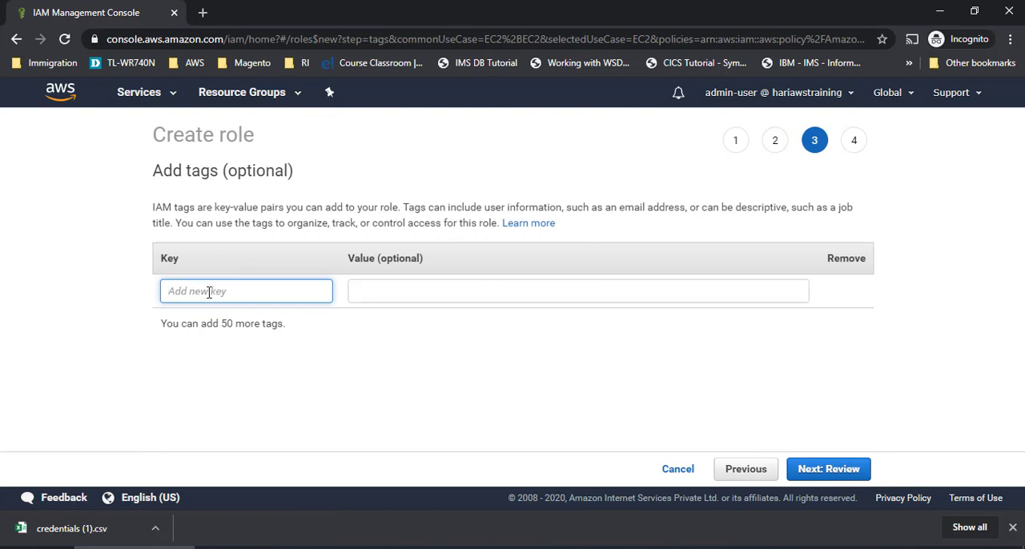
pyautogui.write('Name')
pyautogui.press('Tab')
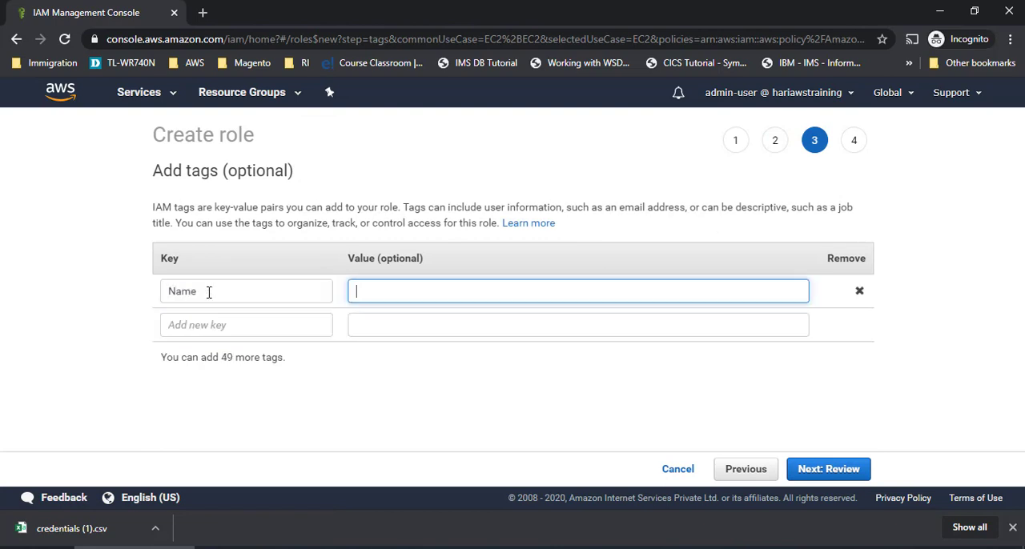
pyautogui.write('S3 Read Only Access')
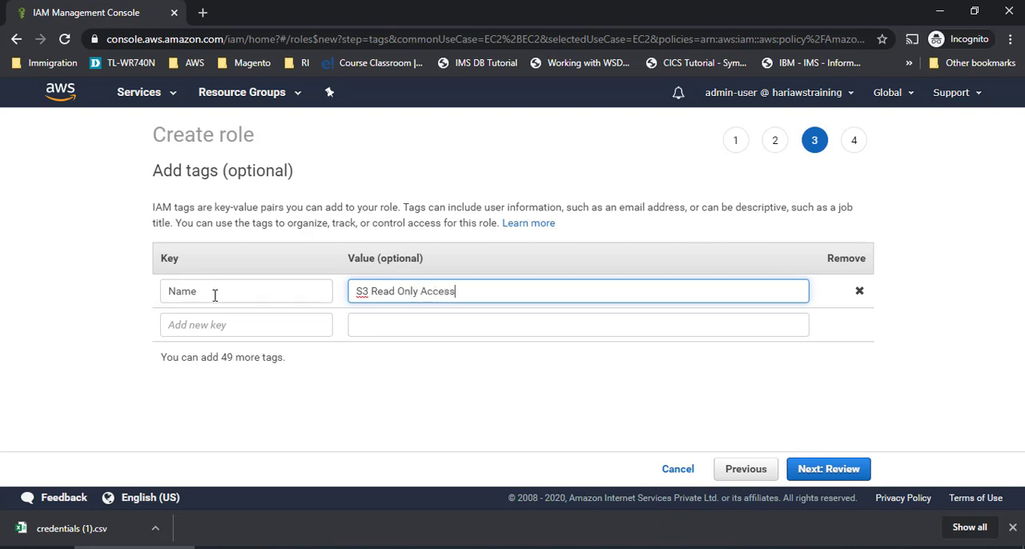
pyautogui.click(839, 469)
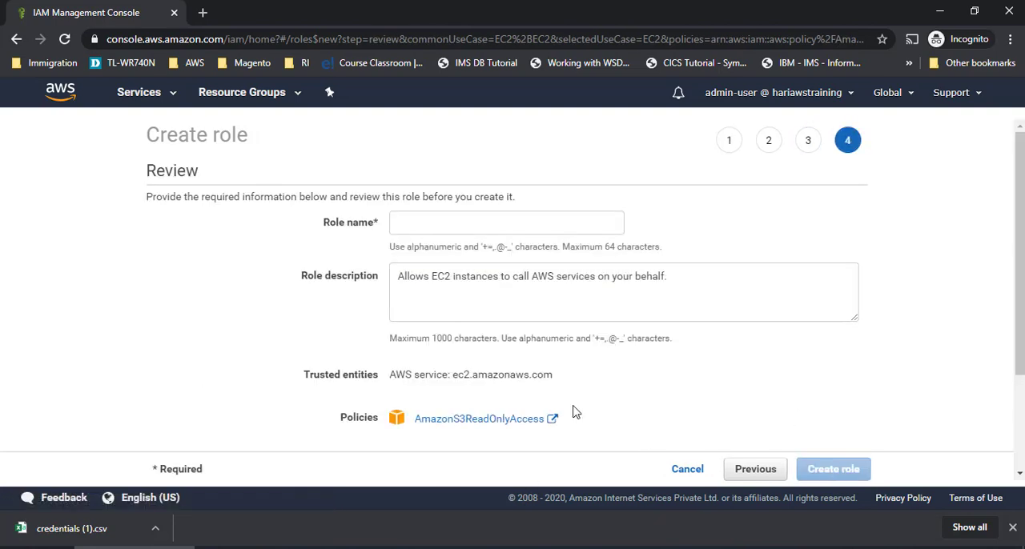
# - Name the new role EC2-S3-ReadyOnlyAccess
pyautogui.click(509, 227)
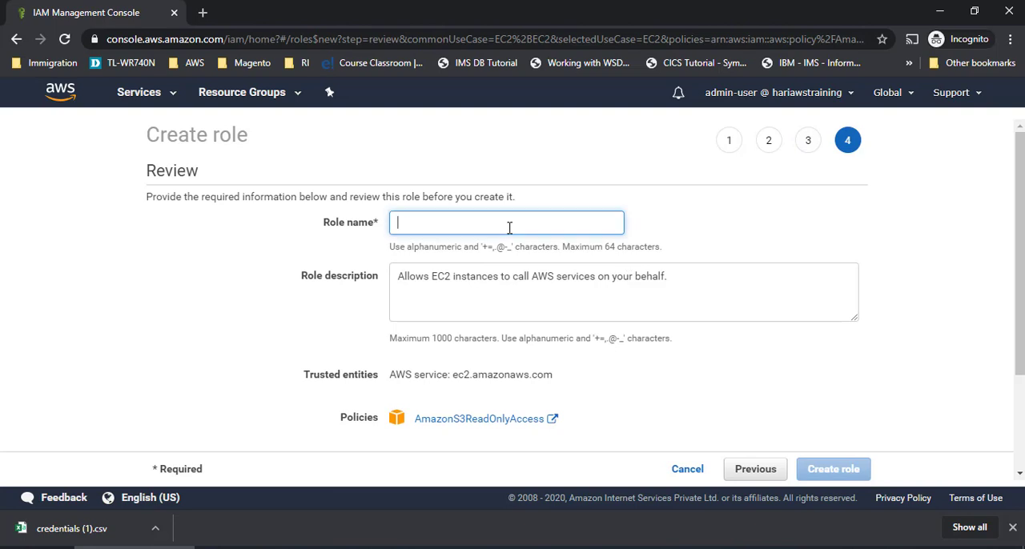
pyautogui.write('EC')
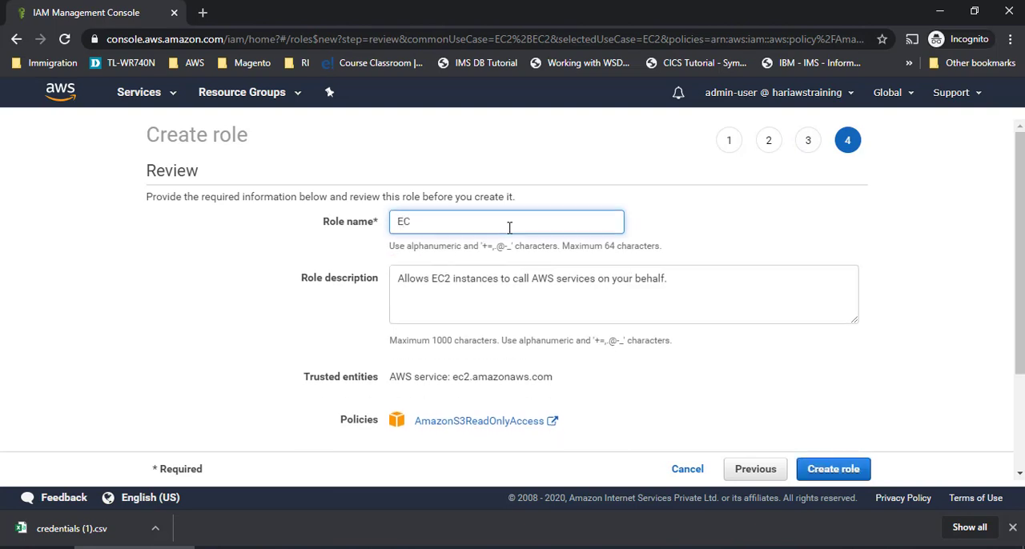
pyautogui.write('2-S3 Read')
pyautogui.press('BackSpace')
pyautogui.press('BackSpace')
pyautogui.press('BackSpace')
pyautogui.press('BackSpace')
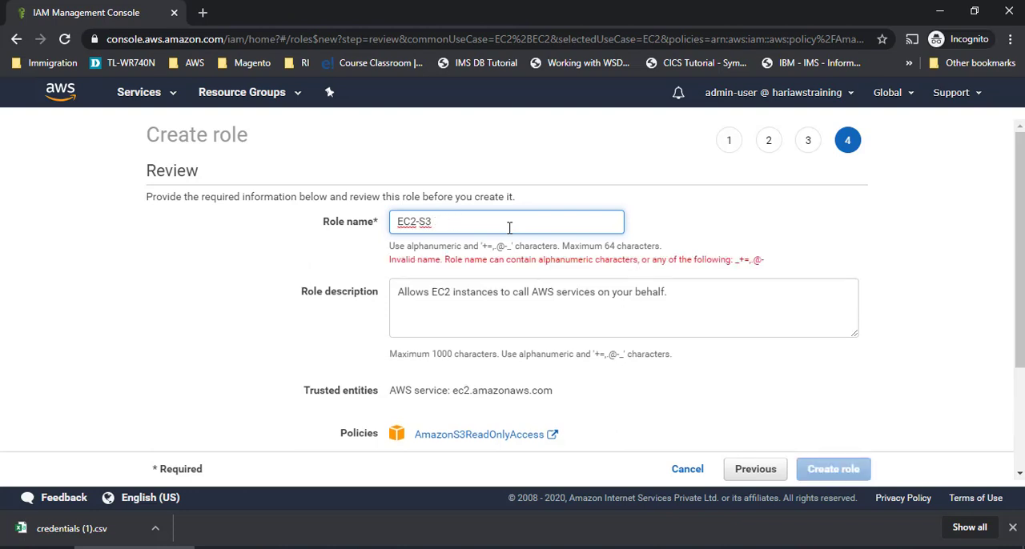
pyautogui.press('BackSpace')
pyautogui.write('-Read')
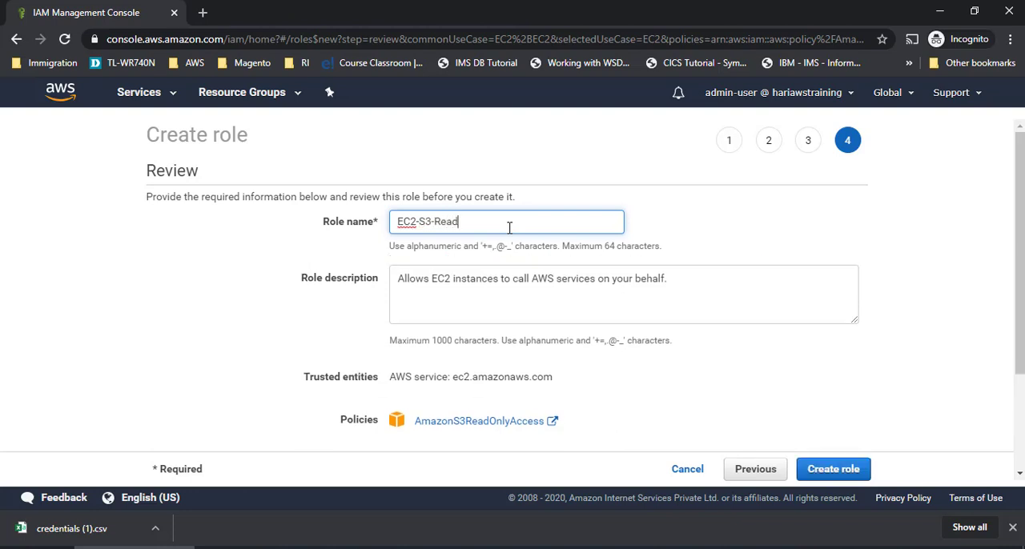
pyautogui.write('yOnlyAccess')
# - Review the role's default description, policy and tag, and create the role
pyautogui.click(462, 287)
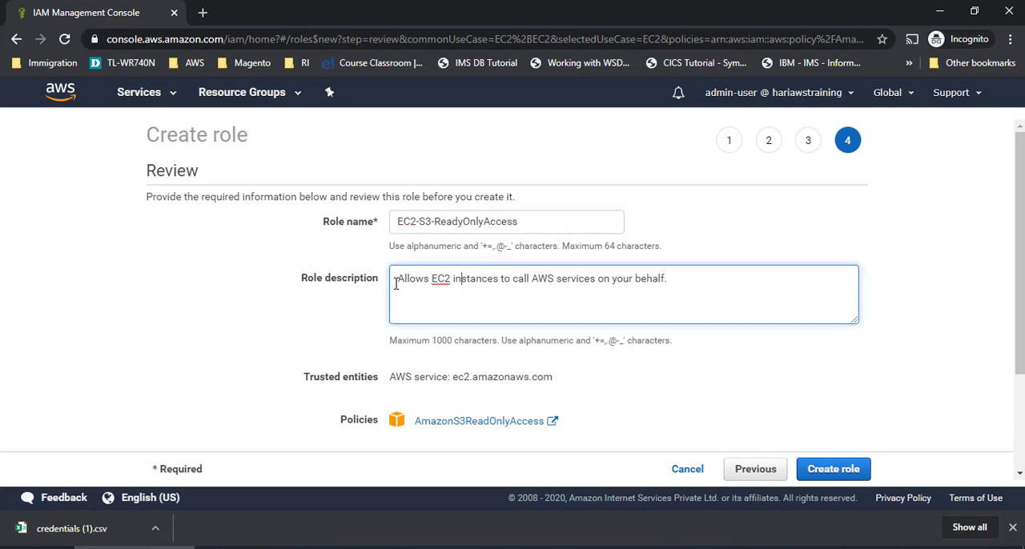
pyautogui.moveTo(396, 279); pyautogui.dragTo(425, 277)
pyautogui.click(435, 278)
pyautogui.moveTo(518, 280); pyautogui.dragTo(615, 278)
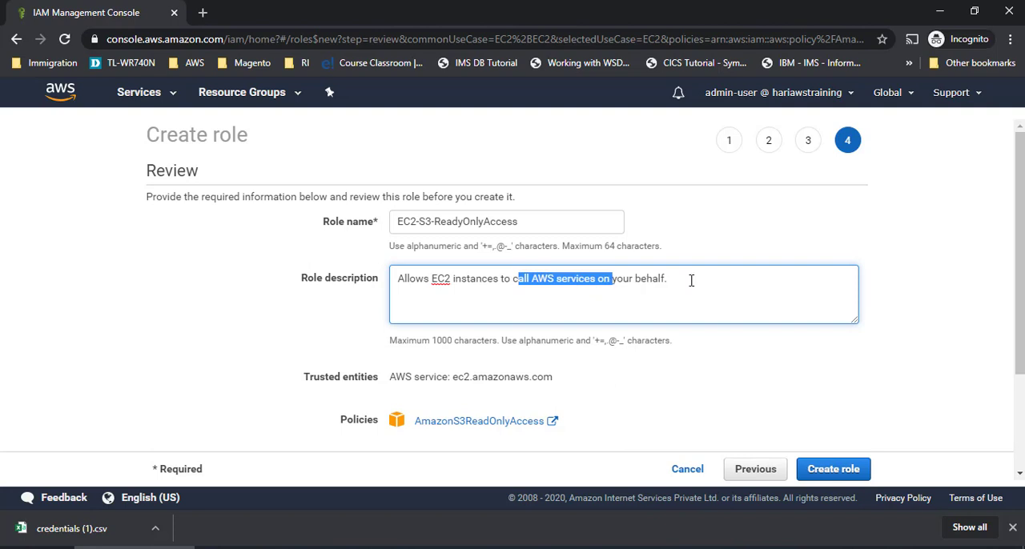
pyautogui.moveTo(691, 281); pyautogui.dragTo(392, 261)
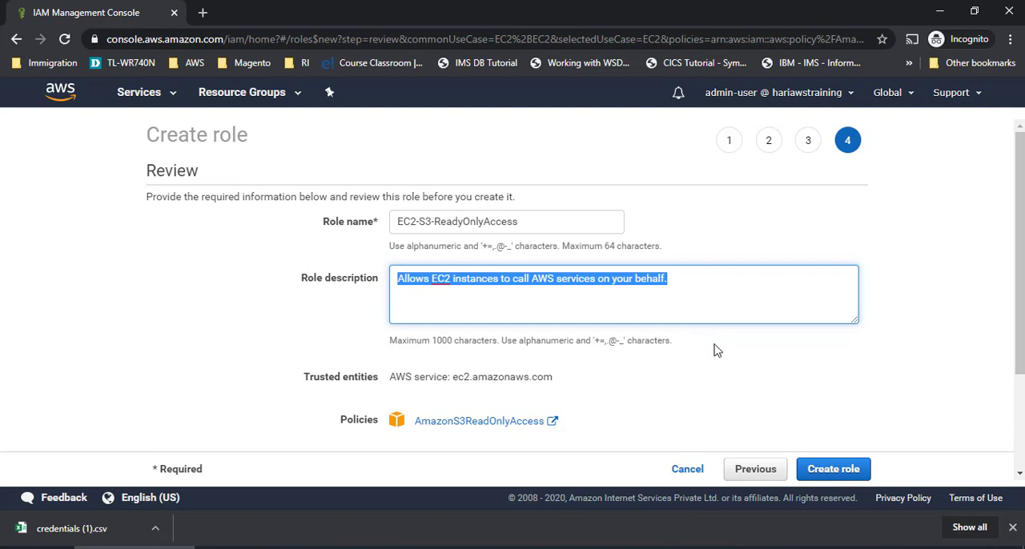
pyautogui.scroll(-2, 720, 350)
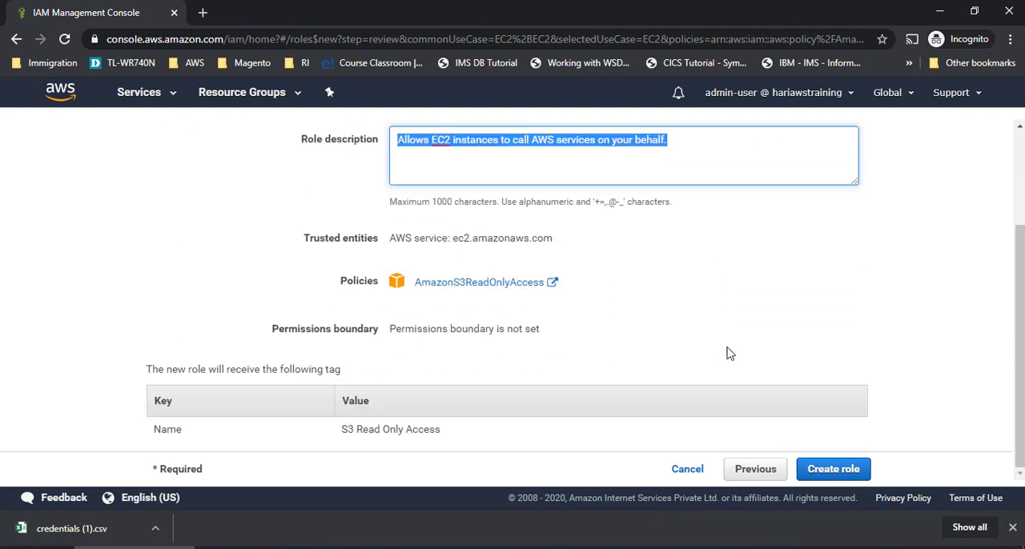
pyautogui.click(834, 474)
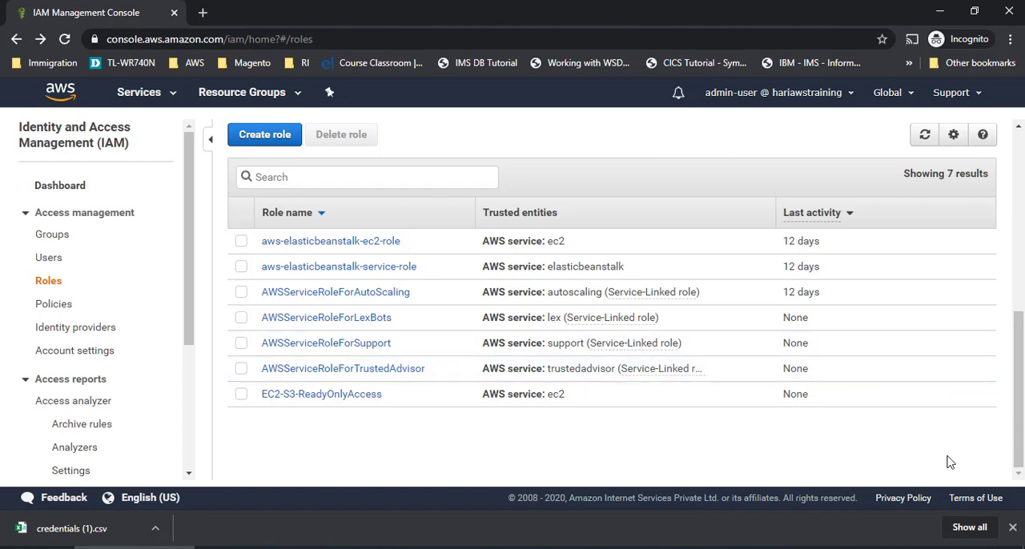
# - Dismiss the "What are IAM roles?" information box above the roles list
pyautogui.scroll(1, 712, 217)
pyautogui.scroll(2, 712, 217)
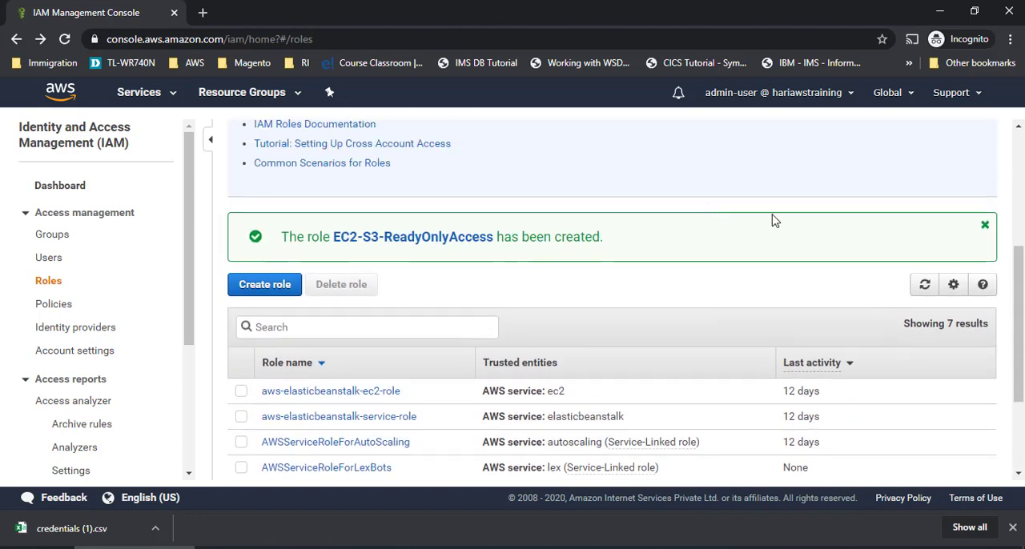
pyautogui.scroll(3, 773, 220)
pyautogui.scroll(1, 909, 254)
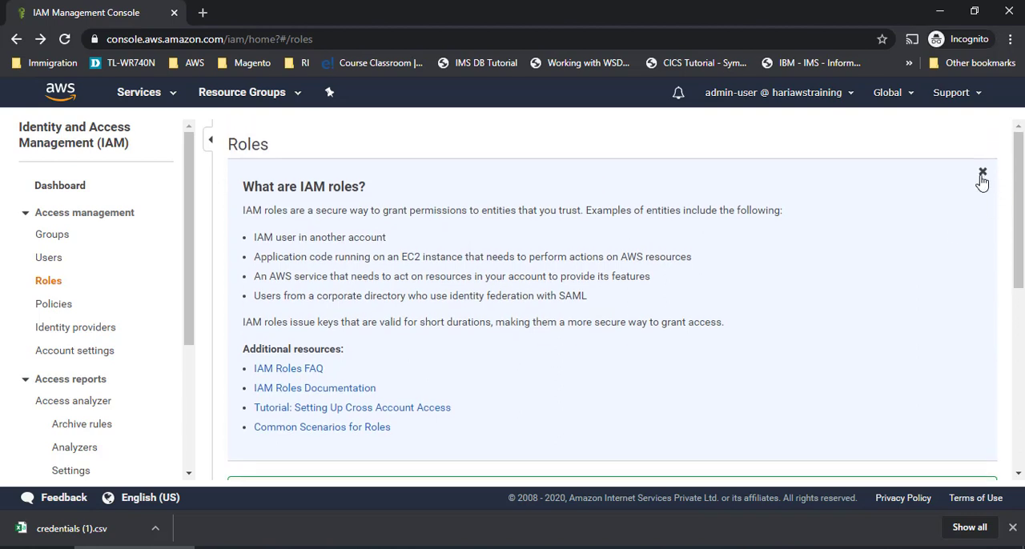
pyautogui.click(982, 171)
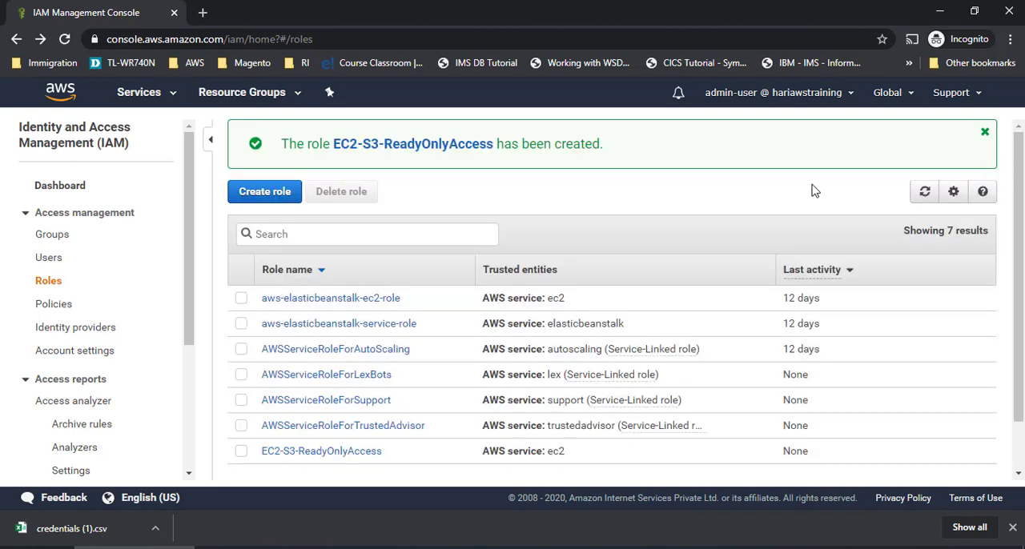